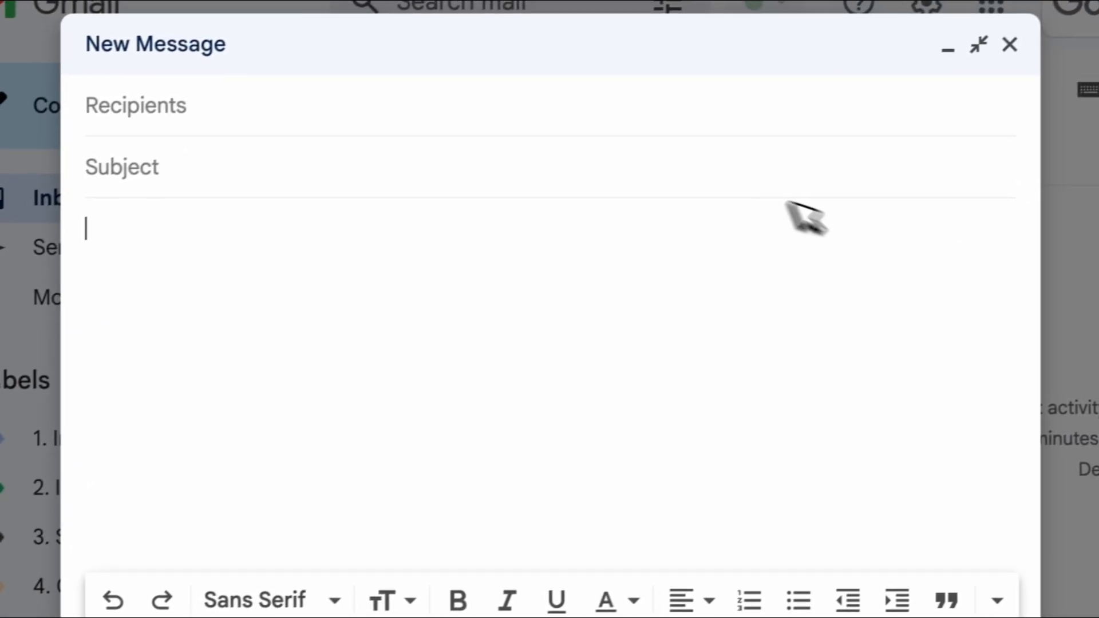
pyautogui.click(679, 138)
pyautogui.write('/sfe')
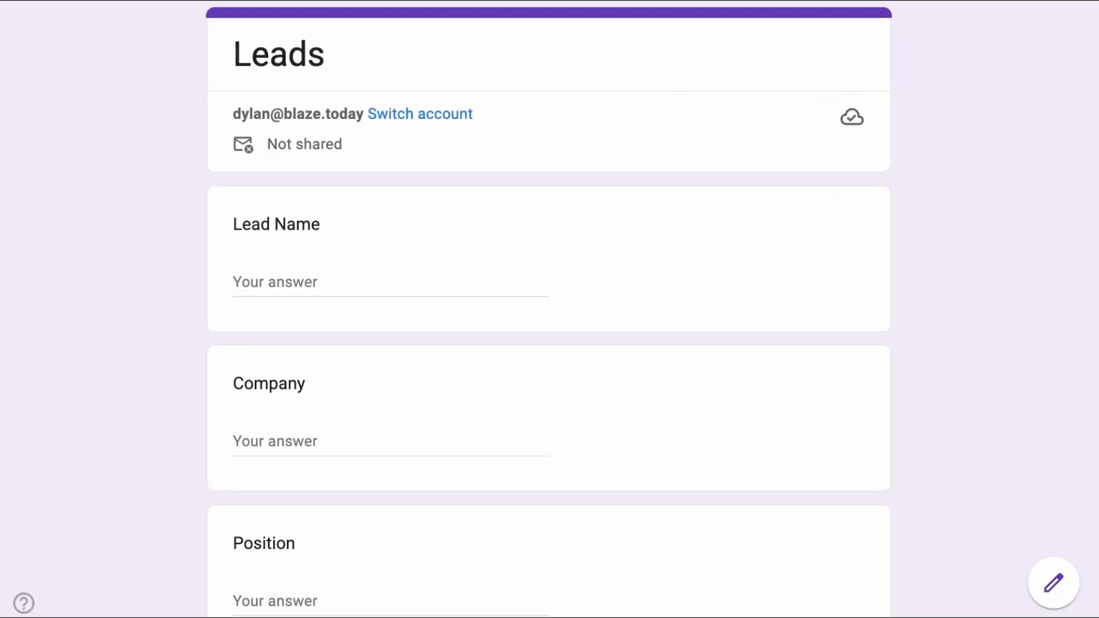
pyautogui.click(535, 293)
pyautogui.write('/a')
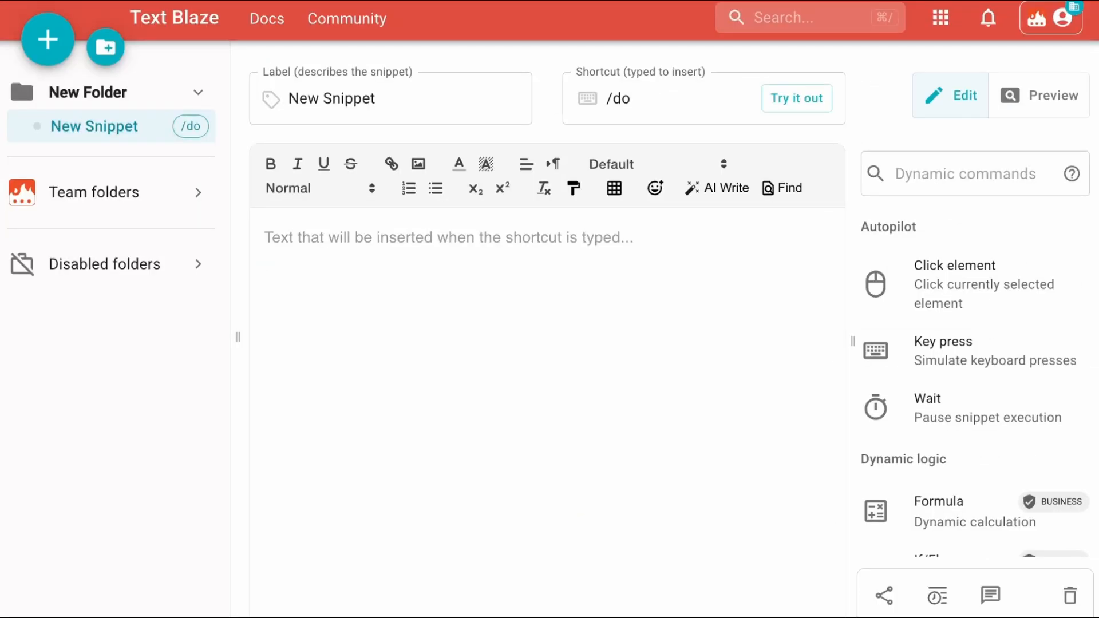
# Insert a Tab key press after the Name field in the snippet and begin the Company field.
pyautogui.write('Name')
pyautogui.click(875, 312)
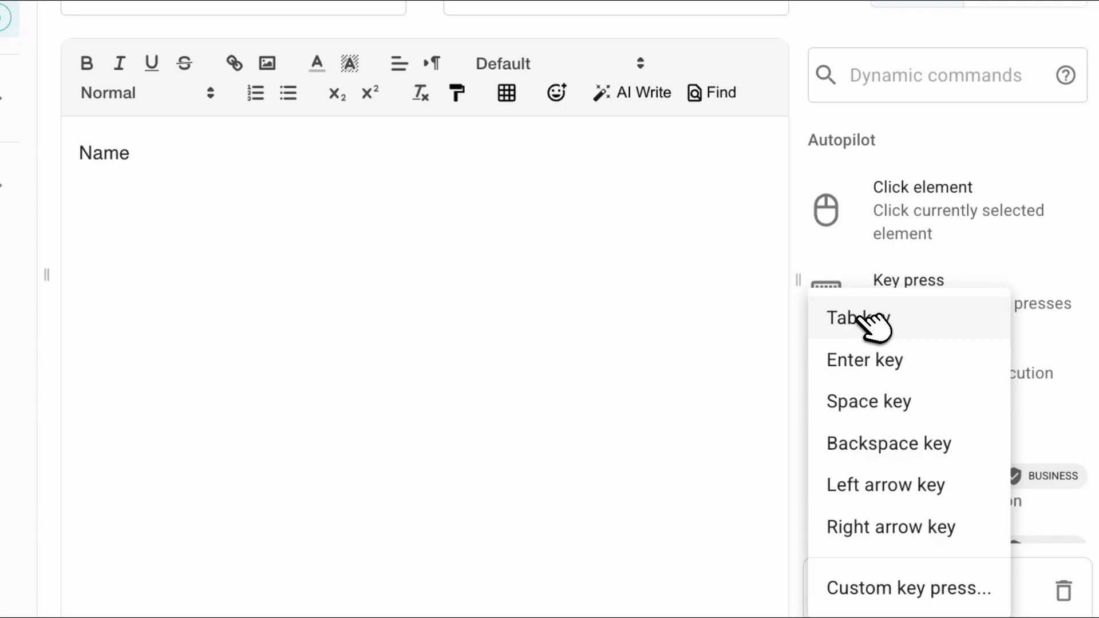
pyautogui.click(869, 318)
pyautogui.write('C')
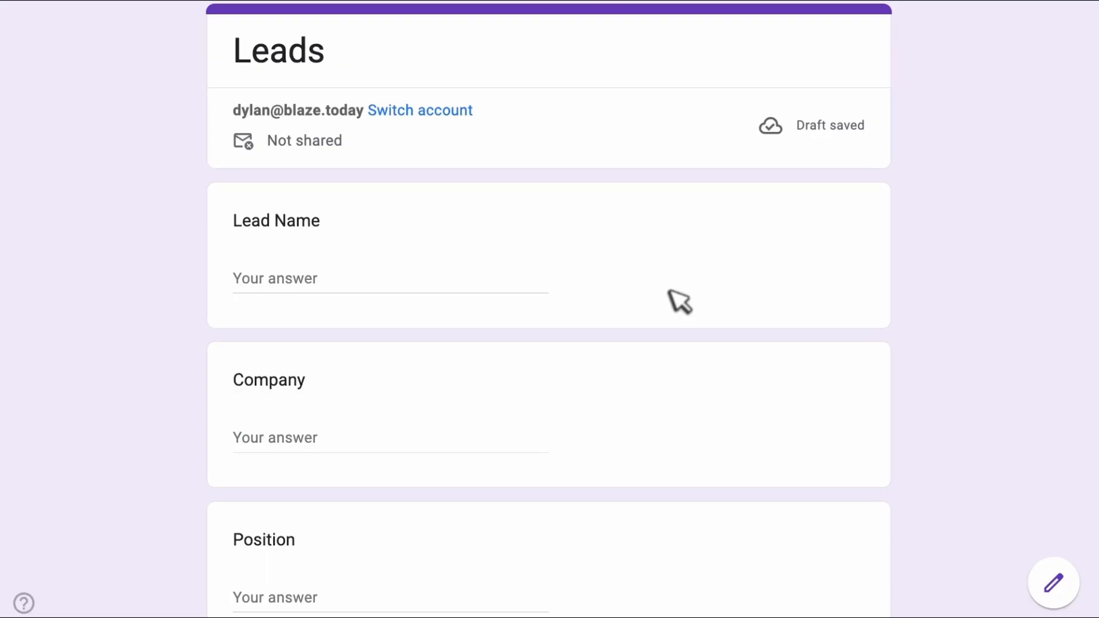
pyautogui.click(517, 287)
pyautogui.write('/do')
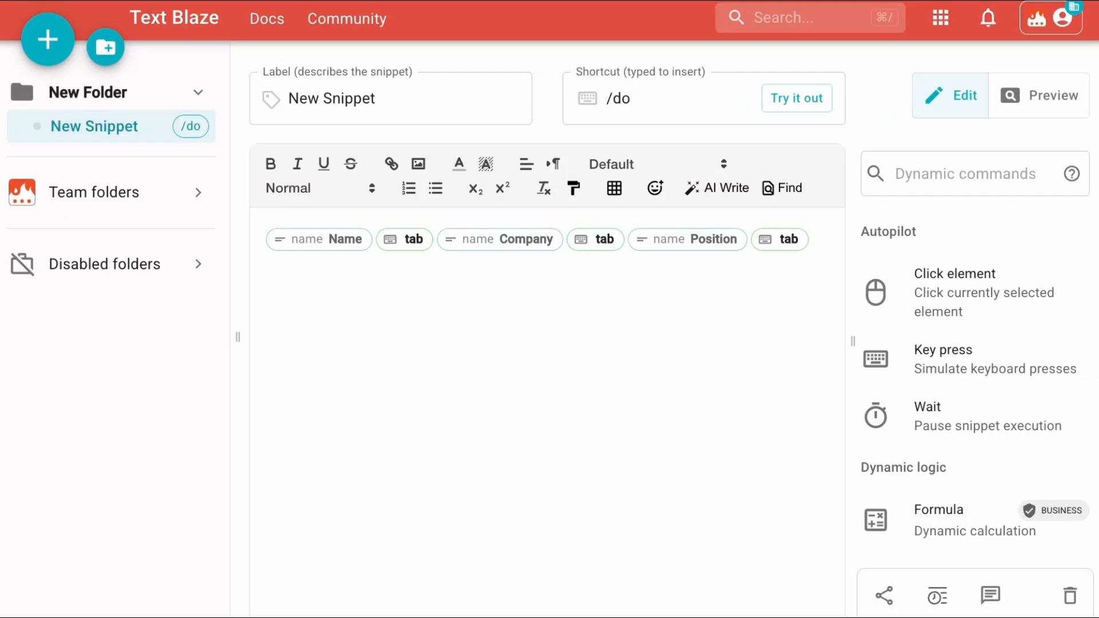
# Add a Click element command targeting the High option of the Support Priority question on the Leads form.
pyautogui.click(951, 286)
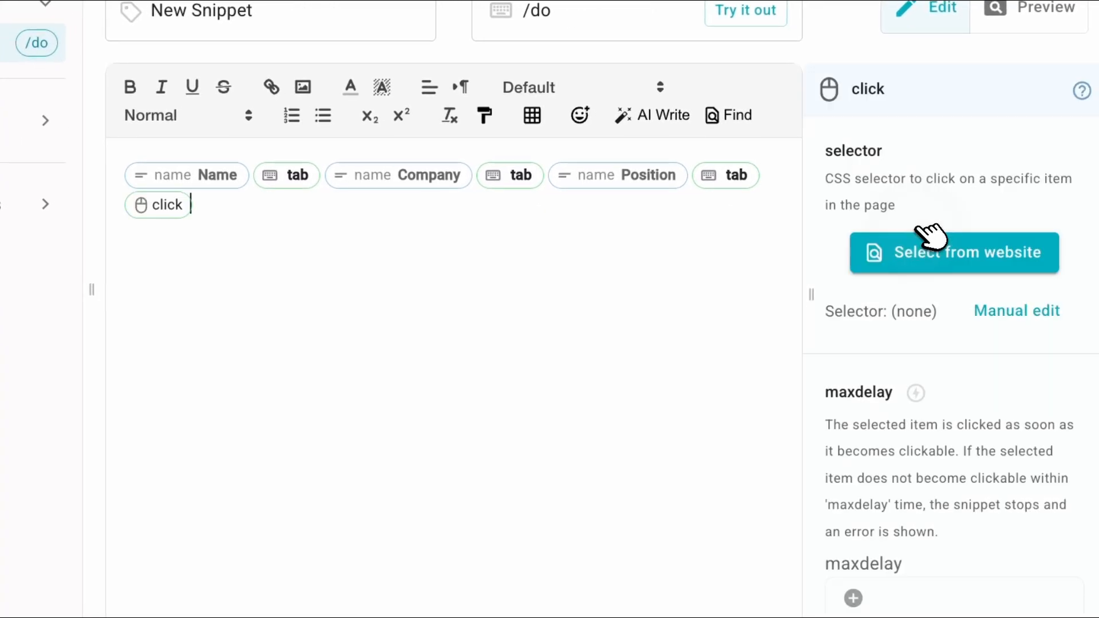
pyautogui.click(1057, 261)
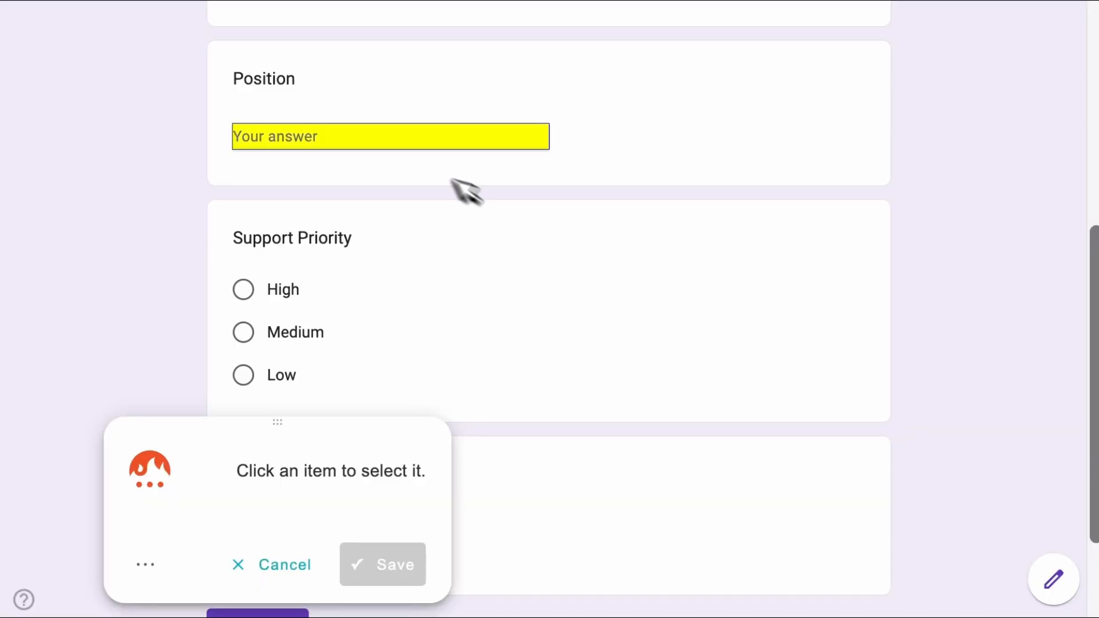
pyautogui.scroll(-1, 481, 229)
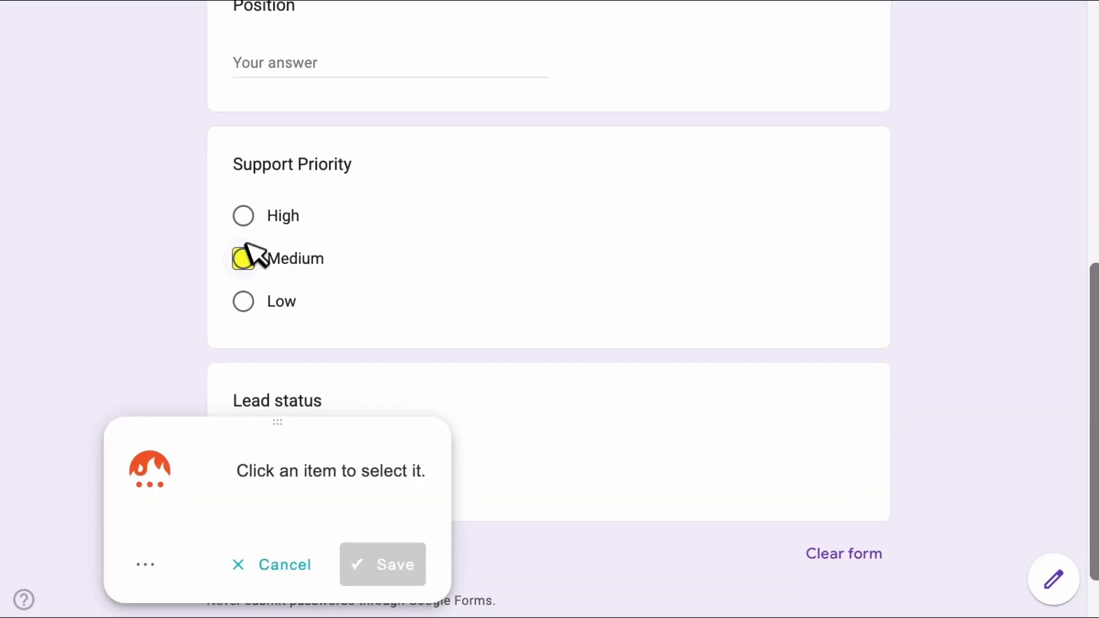
pyautogui.click(250, 220)
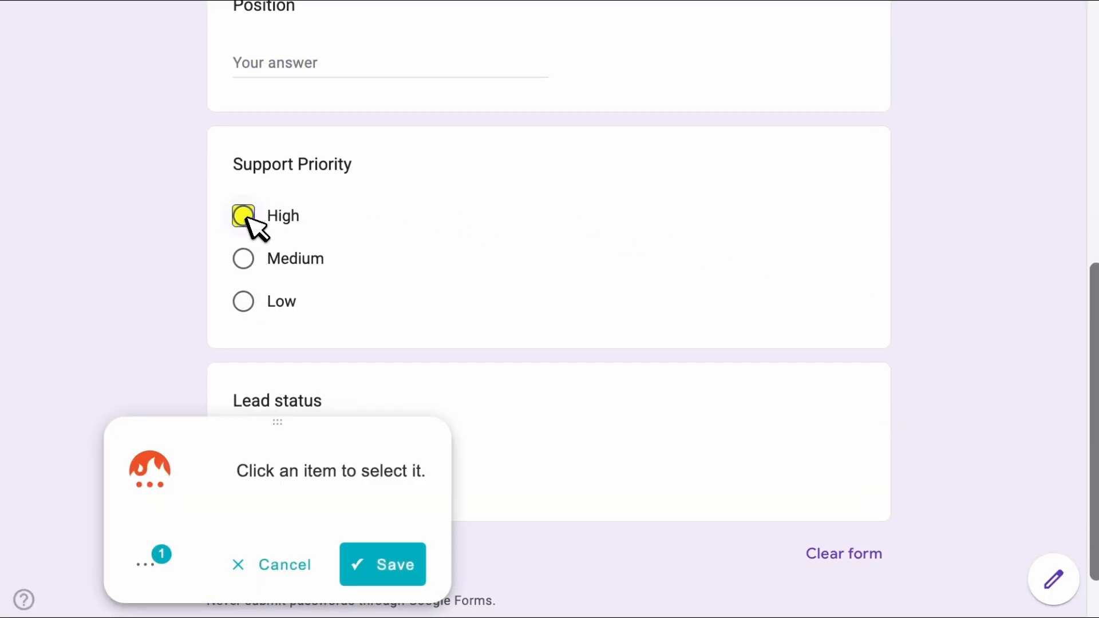
pyautogui.click(400, 564)
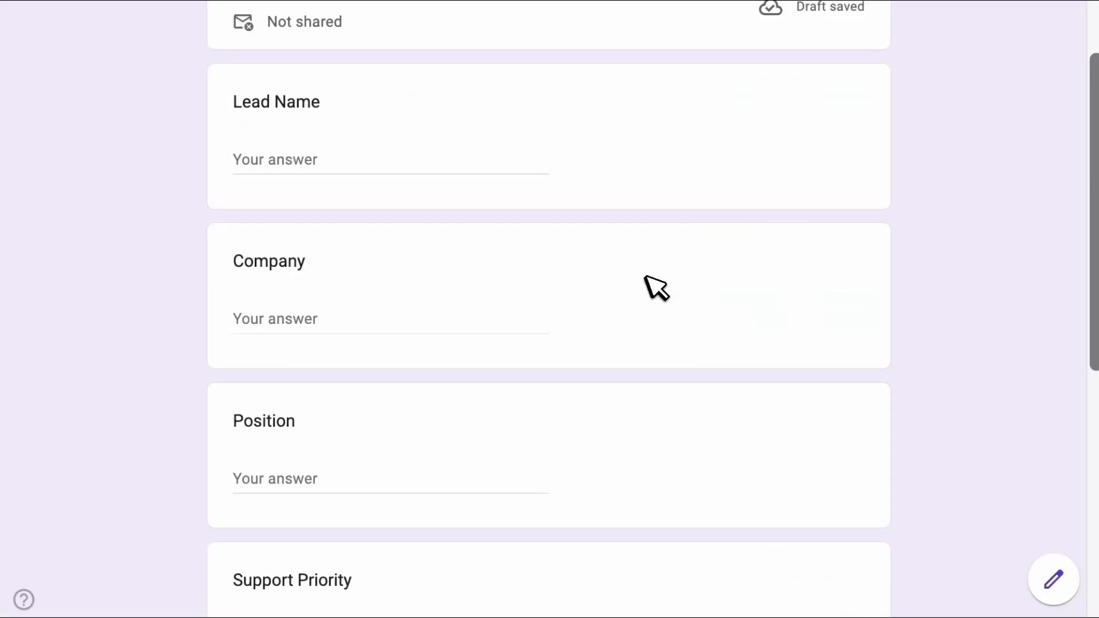
# Trigger the /do snippet in the Lead Name field, enter the lead's name, and insert it.
pyautogui.click(483, 170)
pyautogui.write('/d')
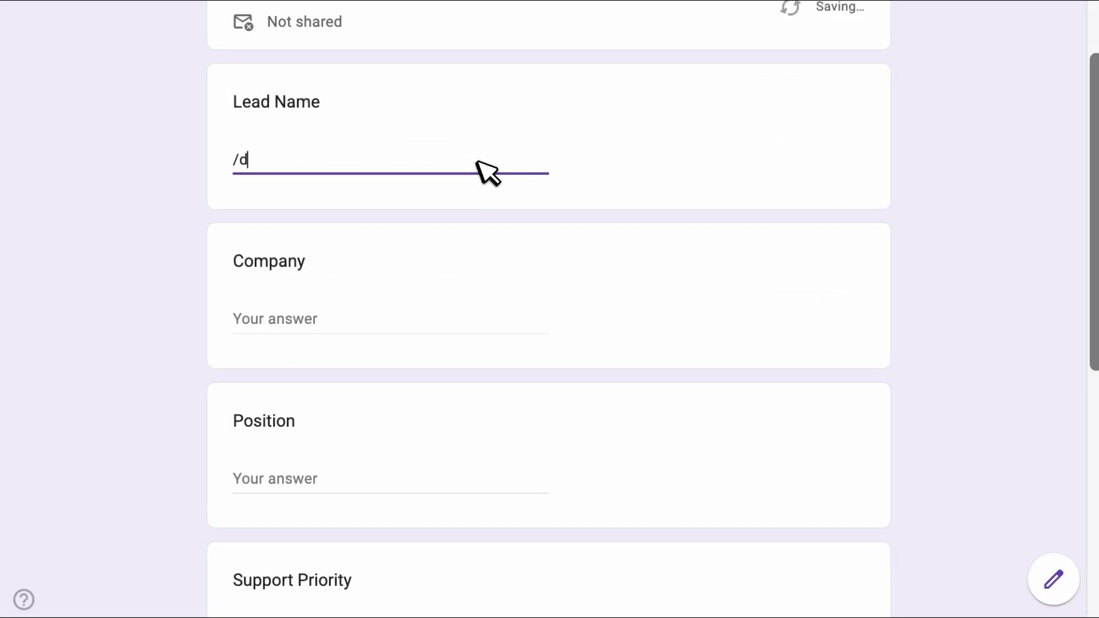
pyautogui.write('oJohn Smith')
pyautogui.press('Tab')
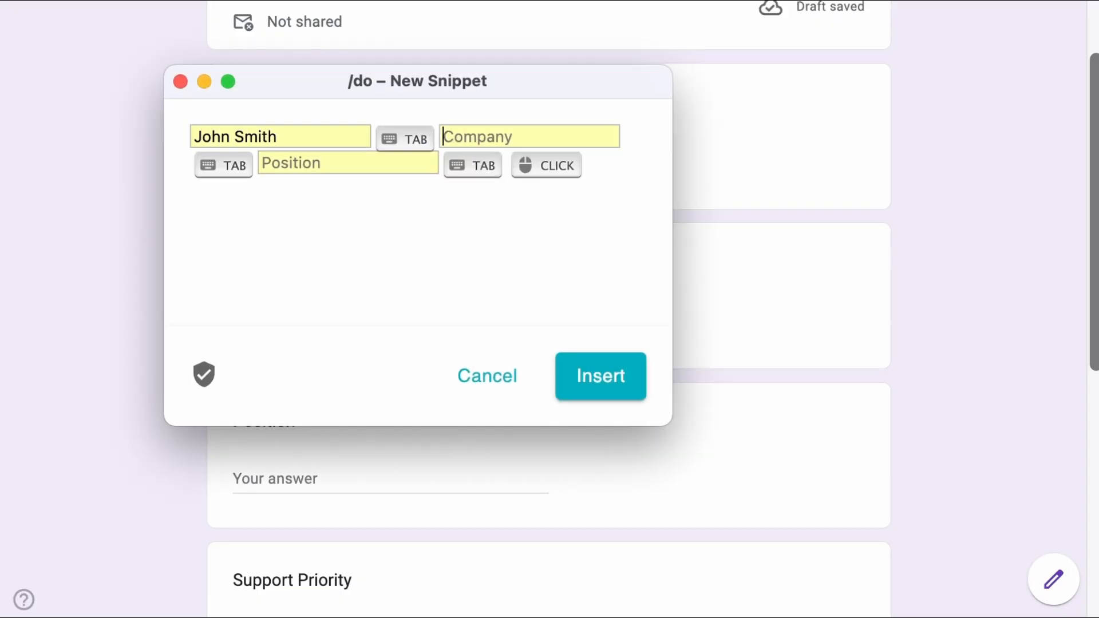
pyautogui.click(620, 371)
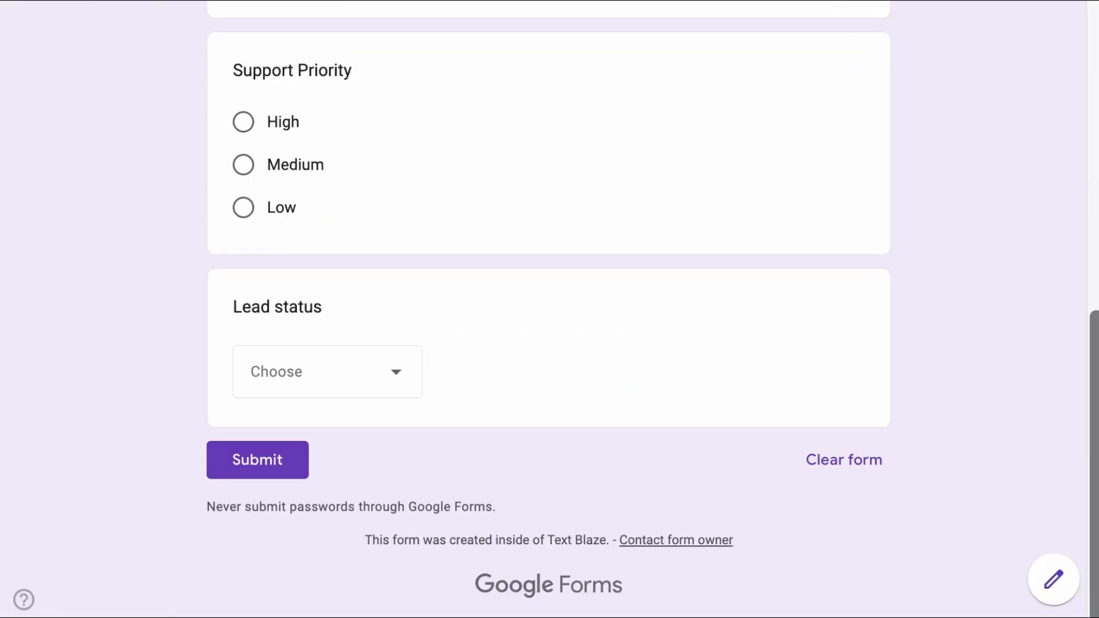
# Insert a 1-second Wait command after the tab key presses in the snippet.
pyautogui.click(369, 388)
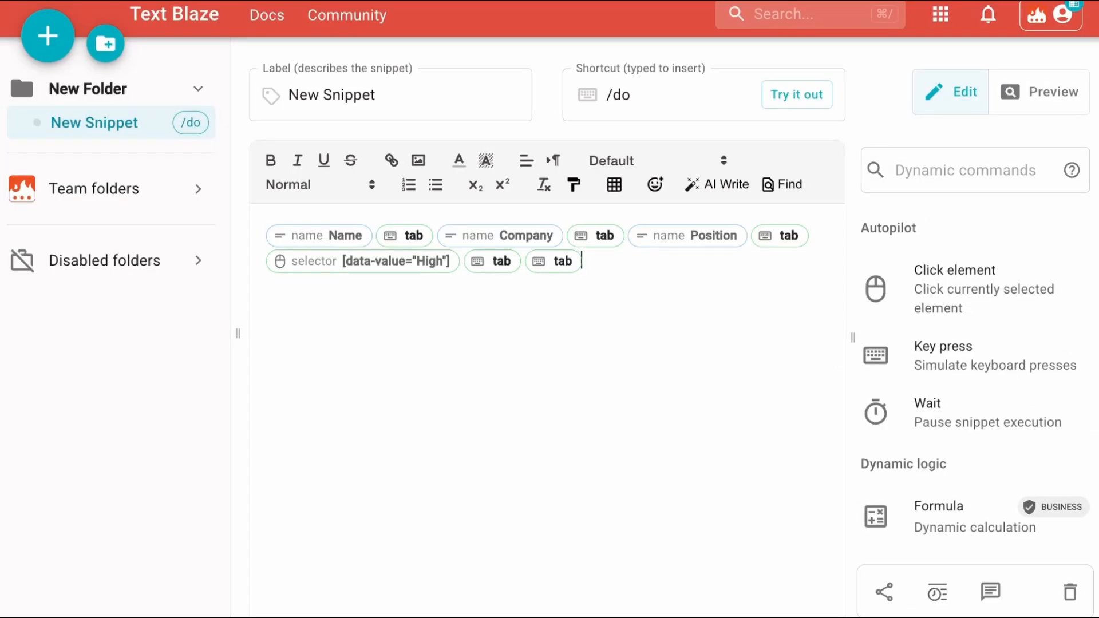
pyautogui.click(883, 408)
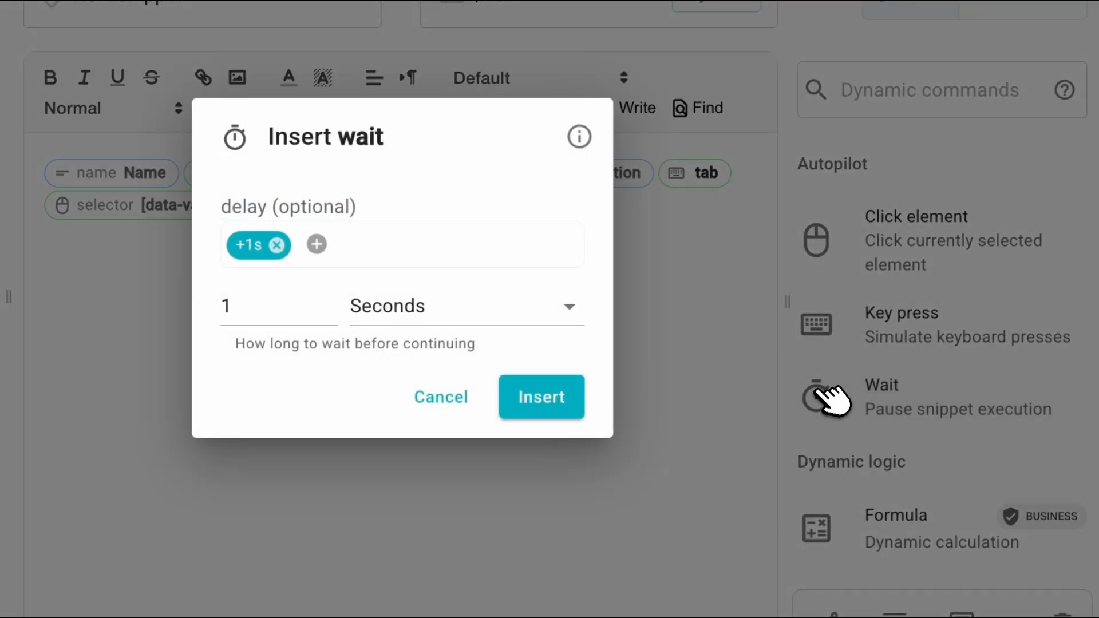
pyautogui.click(547, 397)
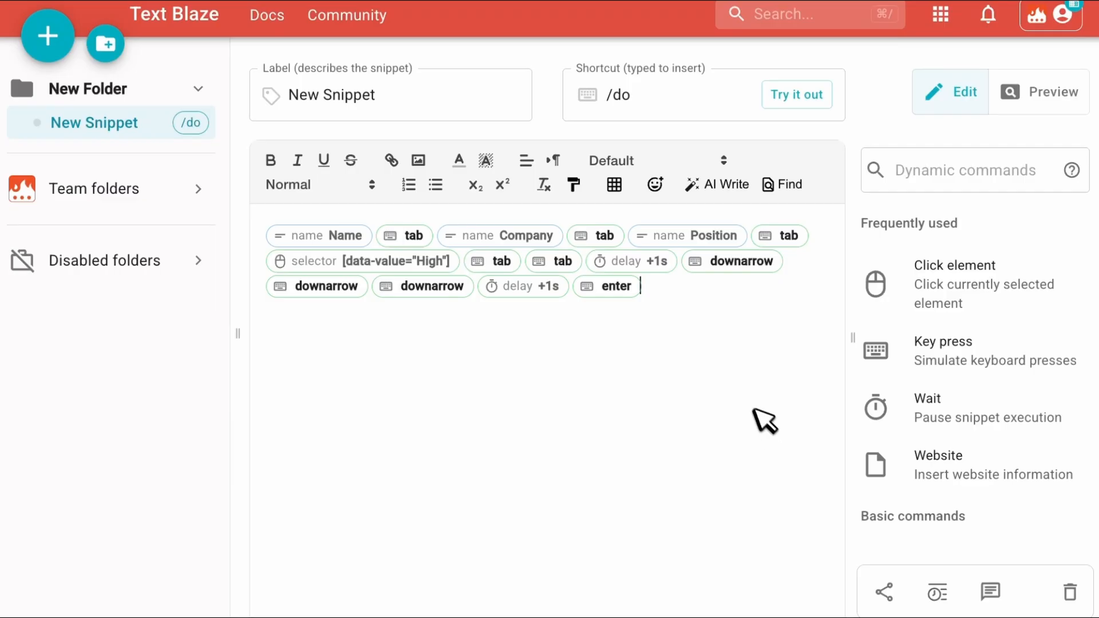
# Review the down-arrow, delay and Enter key commands in the snippet sequence.
pyautogui.click(667, 262)
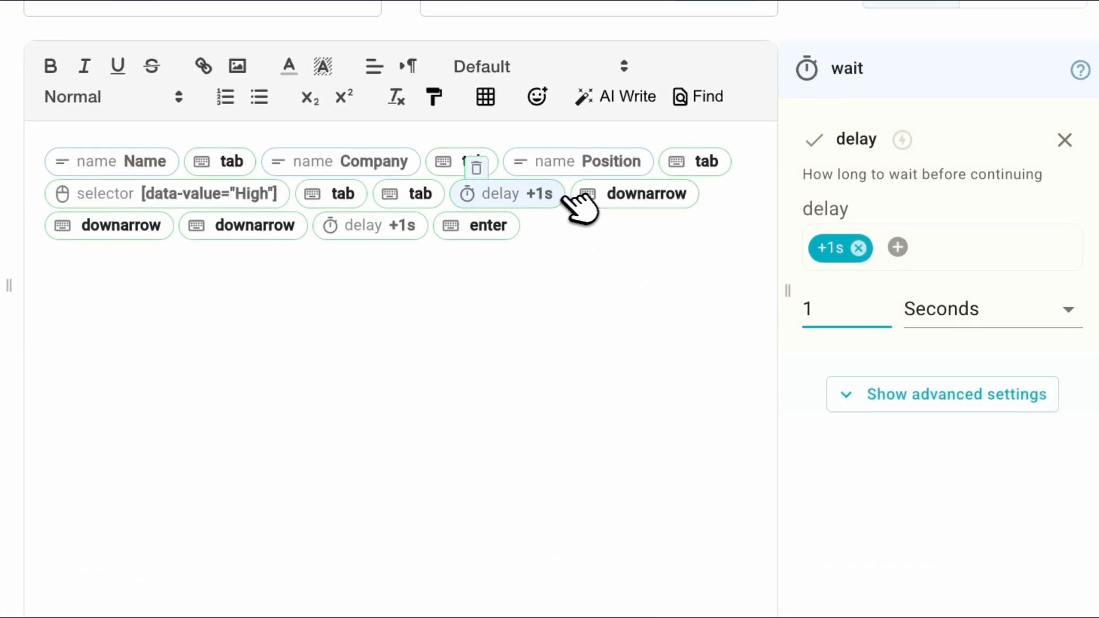
pyautogui.click(588, 197)
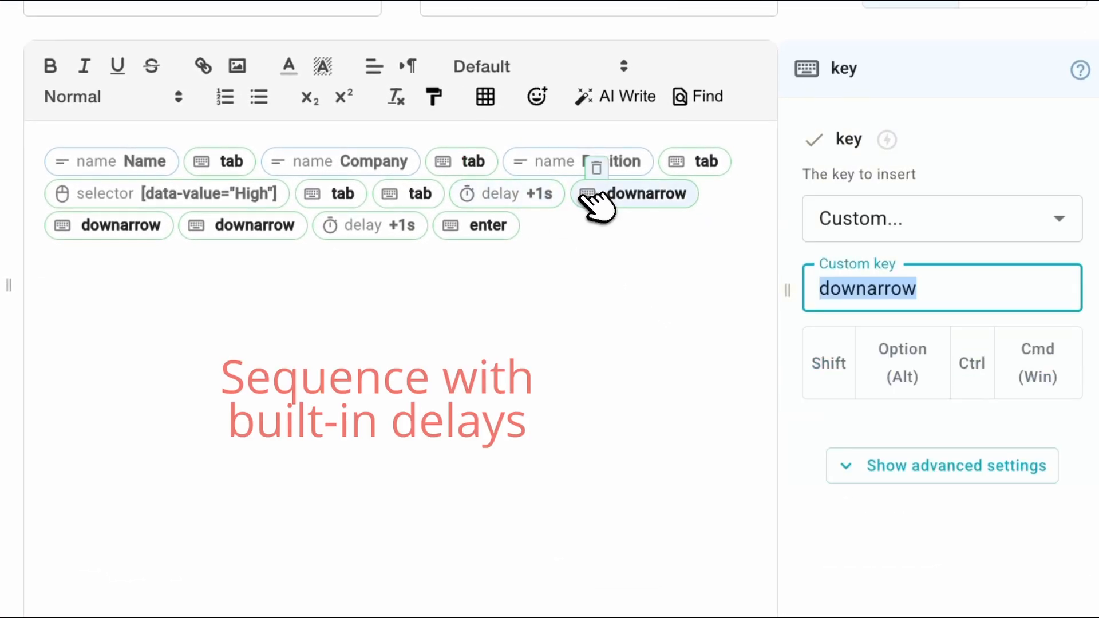
pyautogui.click(151, 230)
pyautogui.click(254, 229)
pyautogui.click(377, 230)
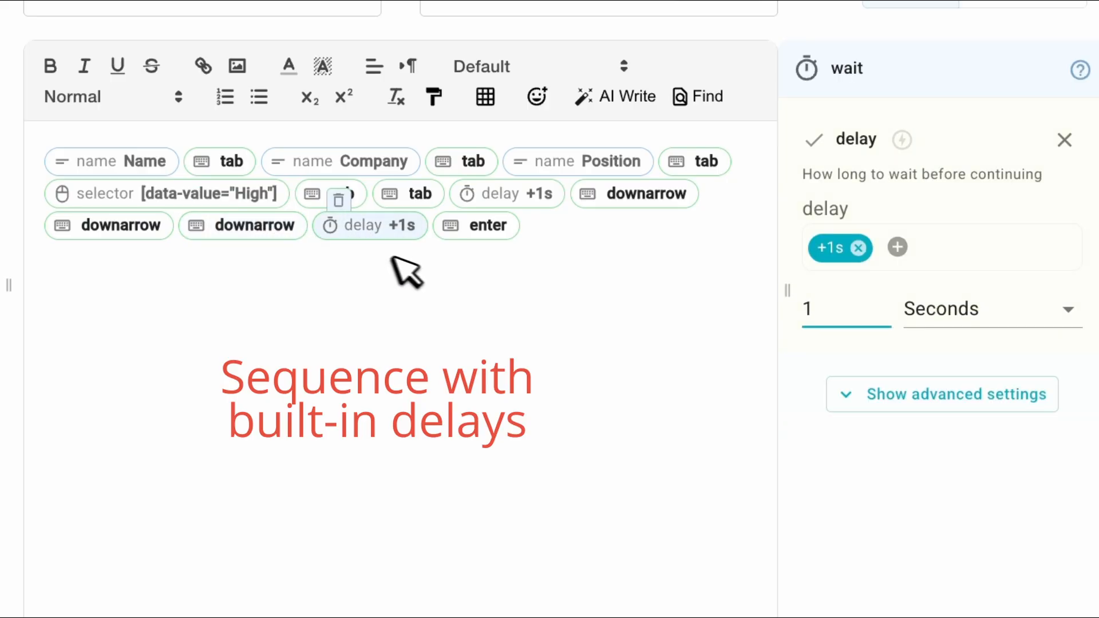
pyautogui.click(463, 229)
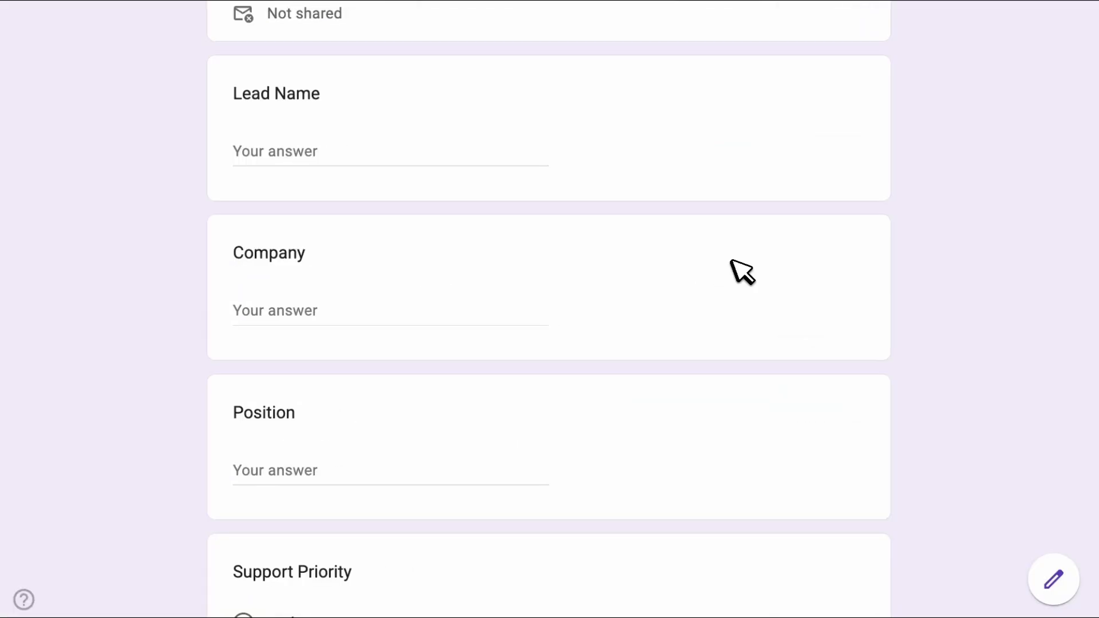
# Trigger the /do snippet in the Lead Name field with the lead's name and company ACME, and insert it.
pyautogui.click(487, 155)
pyautogui.write('/do')
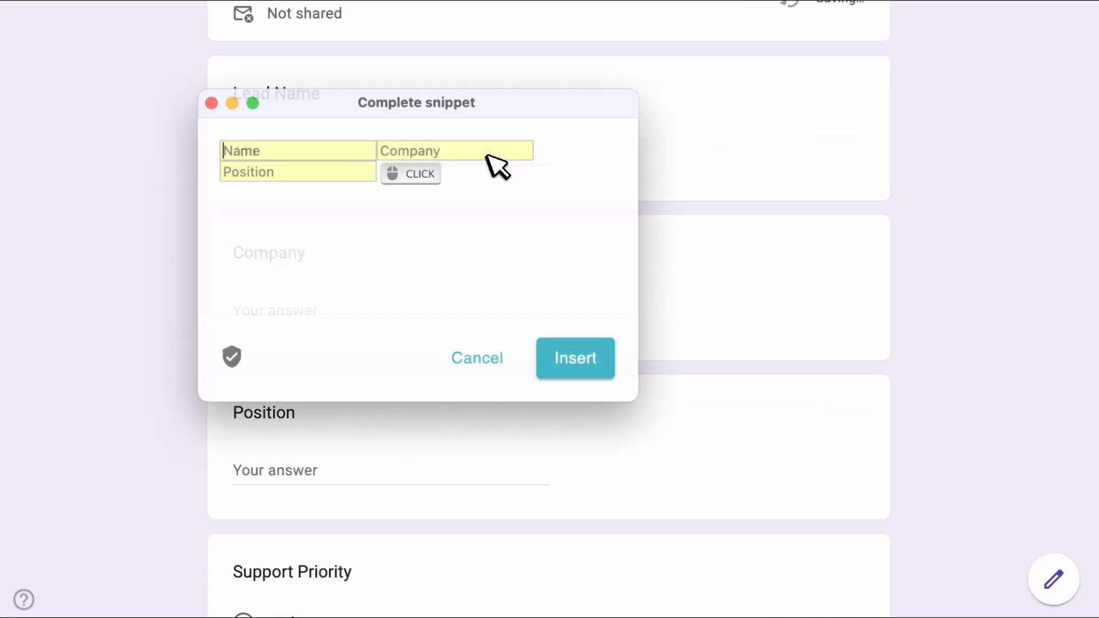
pyautogui.write('John Smith')
pyautogui.press('Tab')
pyautogui.write('A')
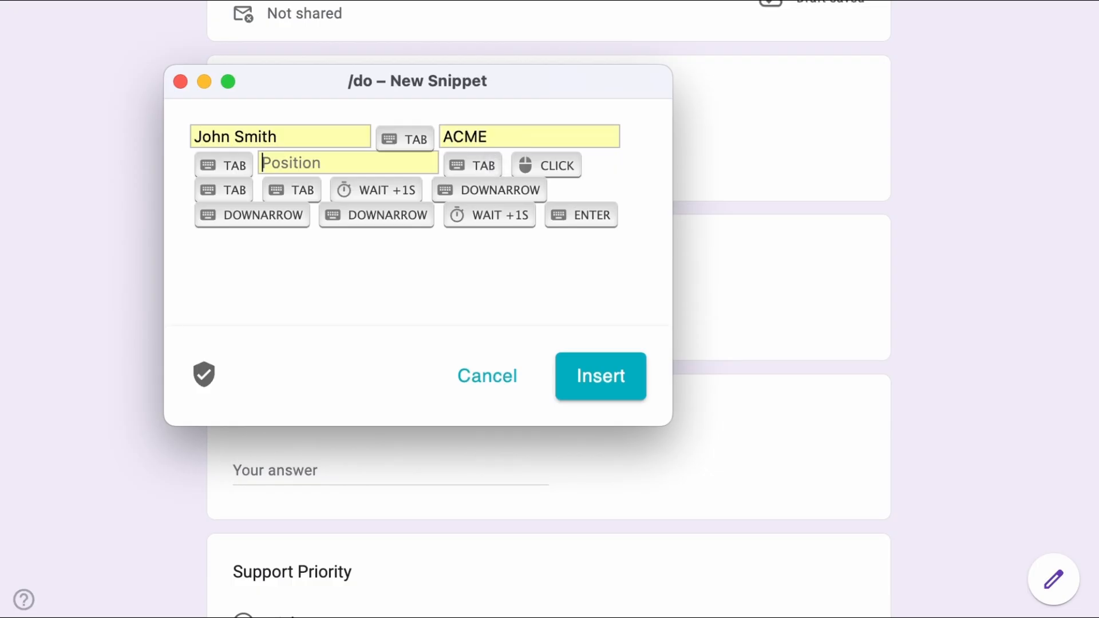
pyautogui.click(601, 376)
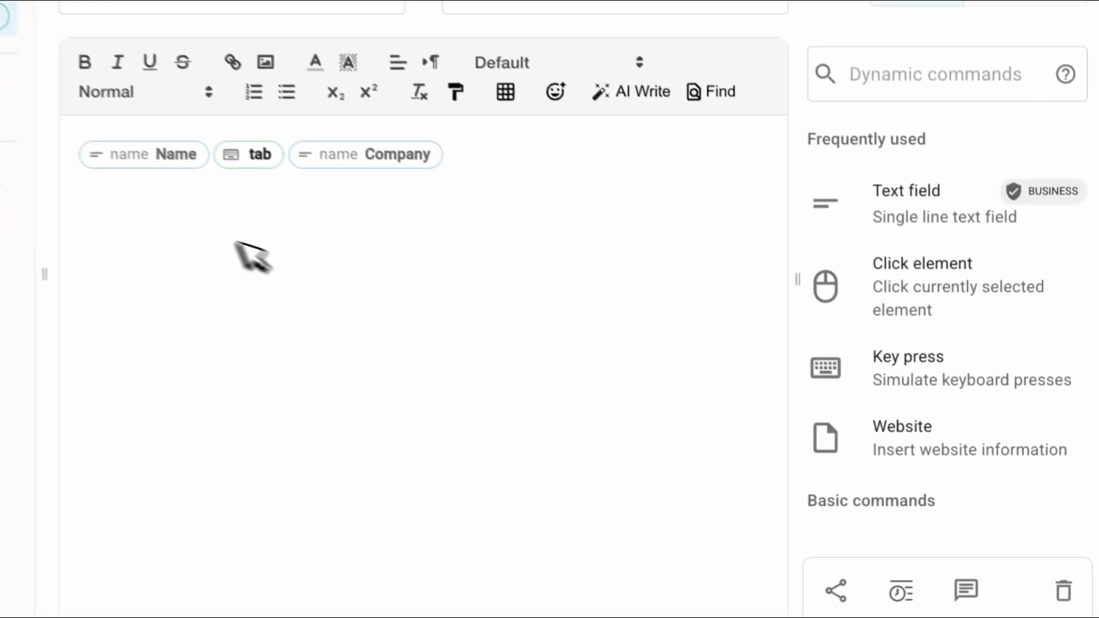
# Review the shortened Name, tab, Company snippet, then expand it in Lead Name with the lead's name and ACME.
pyautogui.click(168, 155)
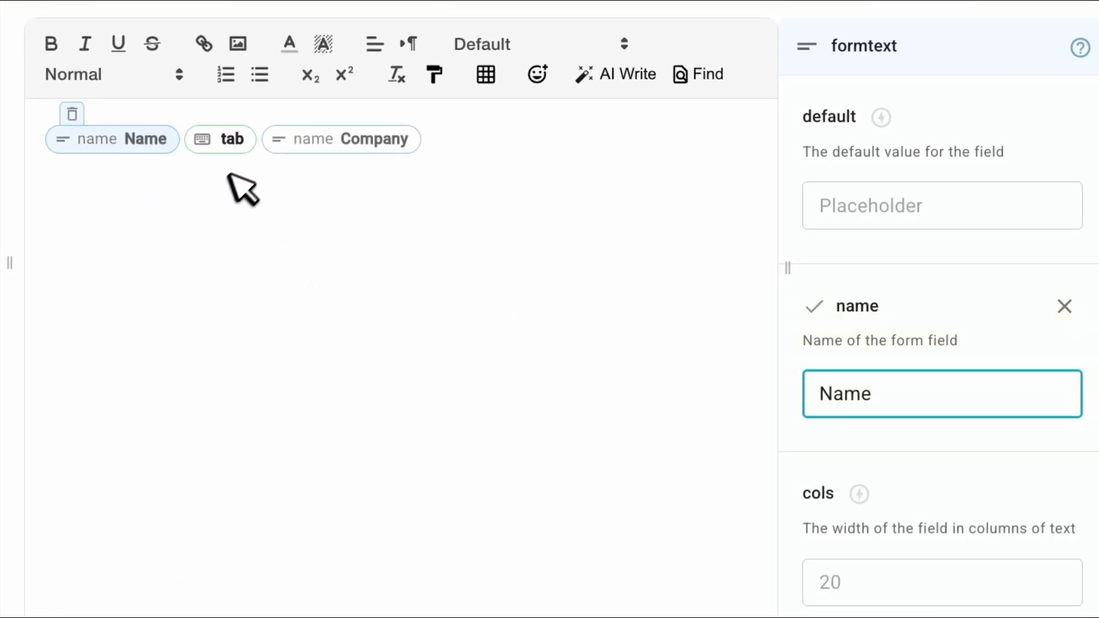
pyautogui.click(236, 146)
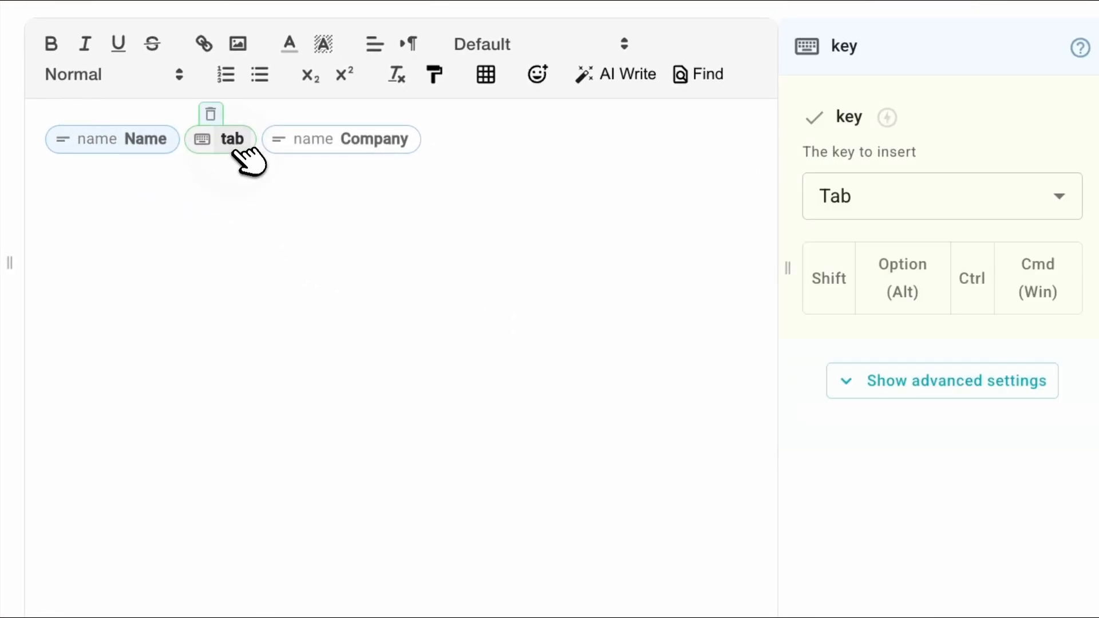
pyautogui.click(358, 148)
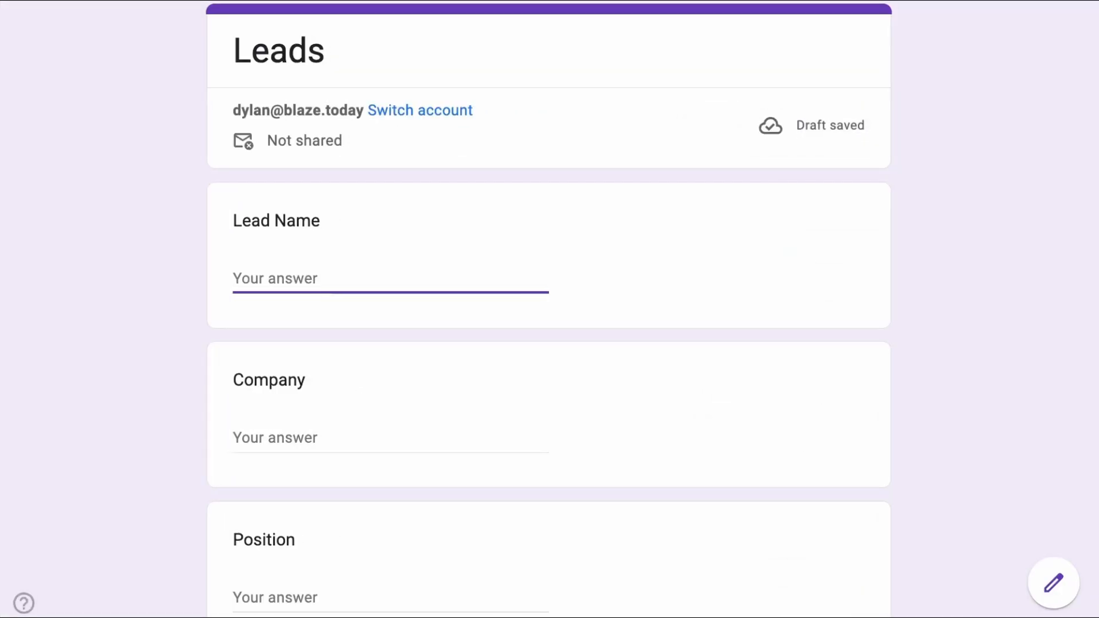
pyautogui.write('/')
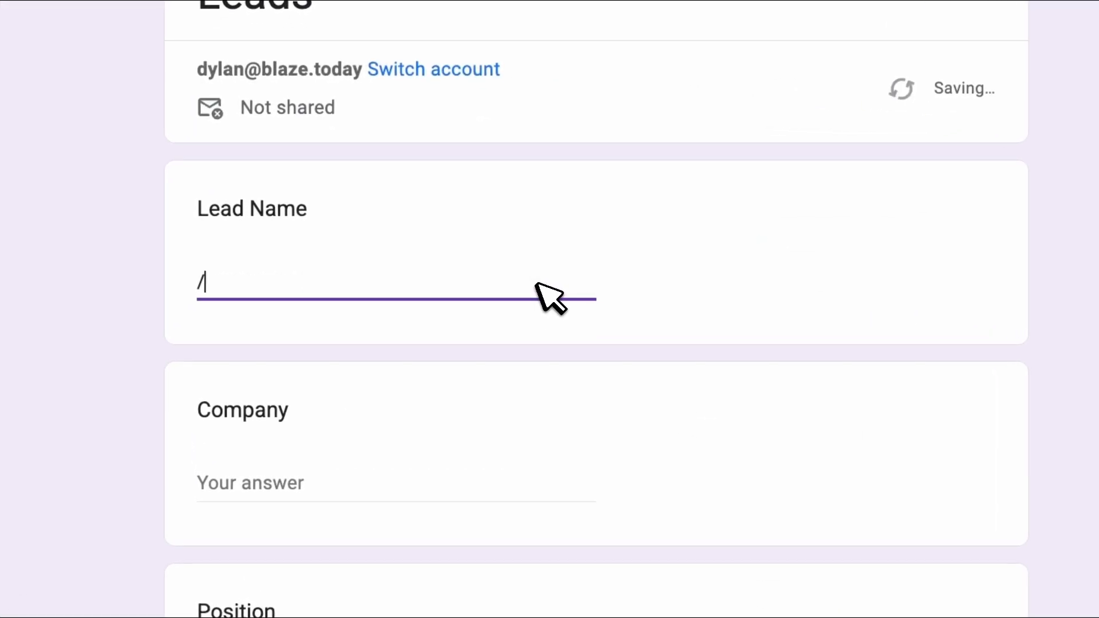
pyautogui.write('doJohn')
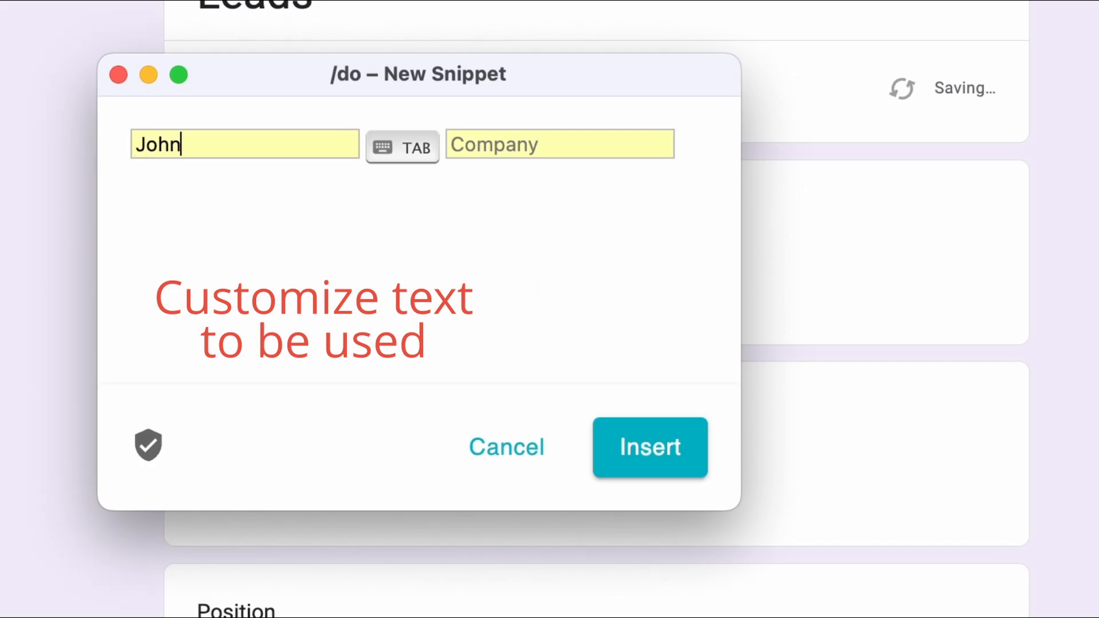
pyautogui.write(' Smith')
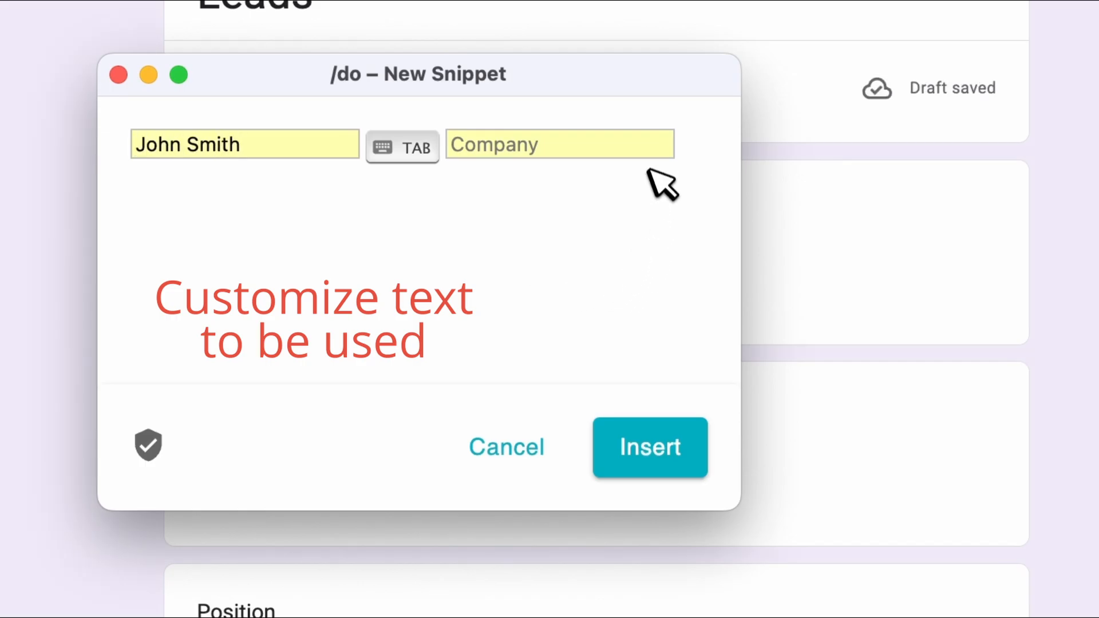
pyautogui.click(645, 148)
pyautogui.write('ACME')
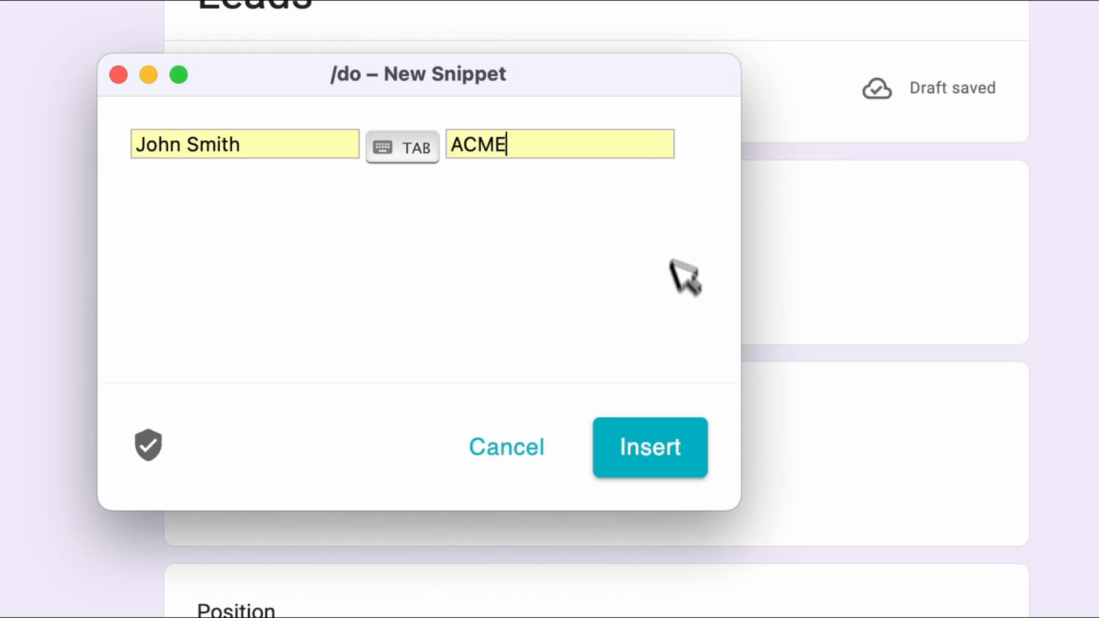
pyautogui.click(678, 442)
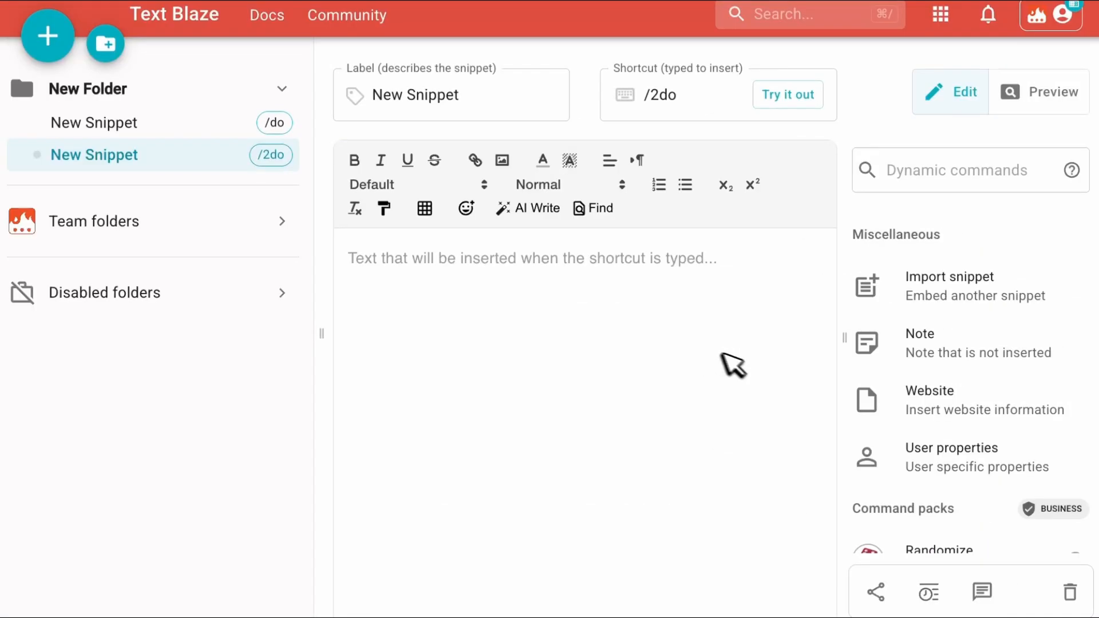
# Add a Website command to the /2do snippet that extracts the contact's email from the Salesforce contact page.
pyautogui.click(897, 392)
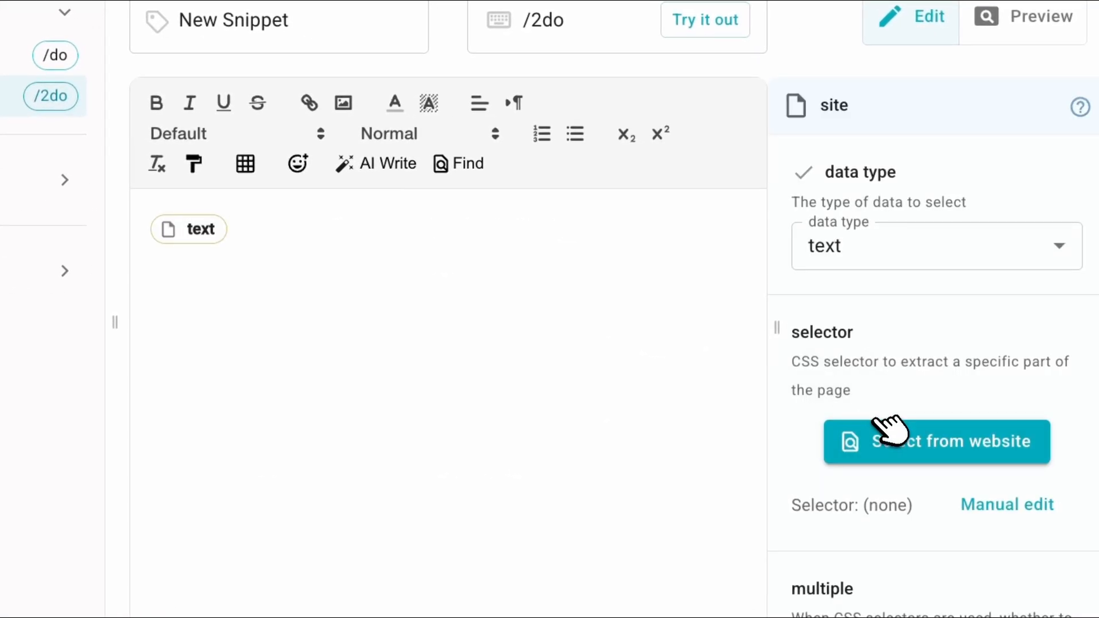
pyautogui.click(887, 437)
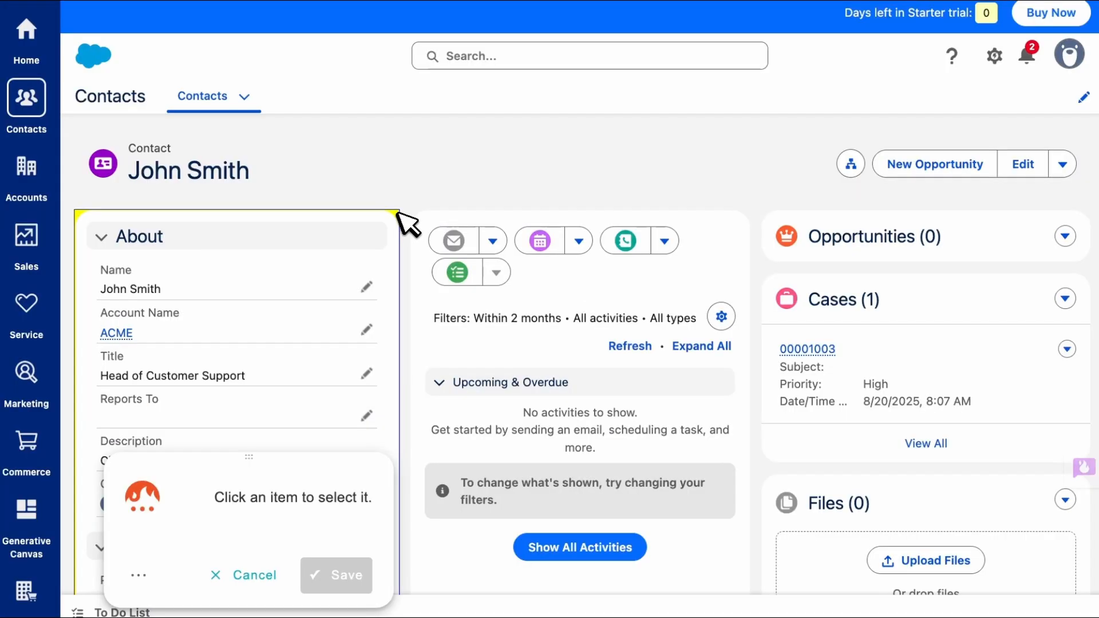
pyautogui.scroll(-5, 219, 148)
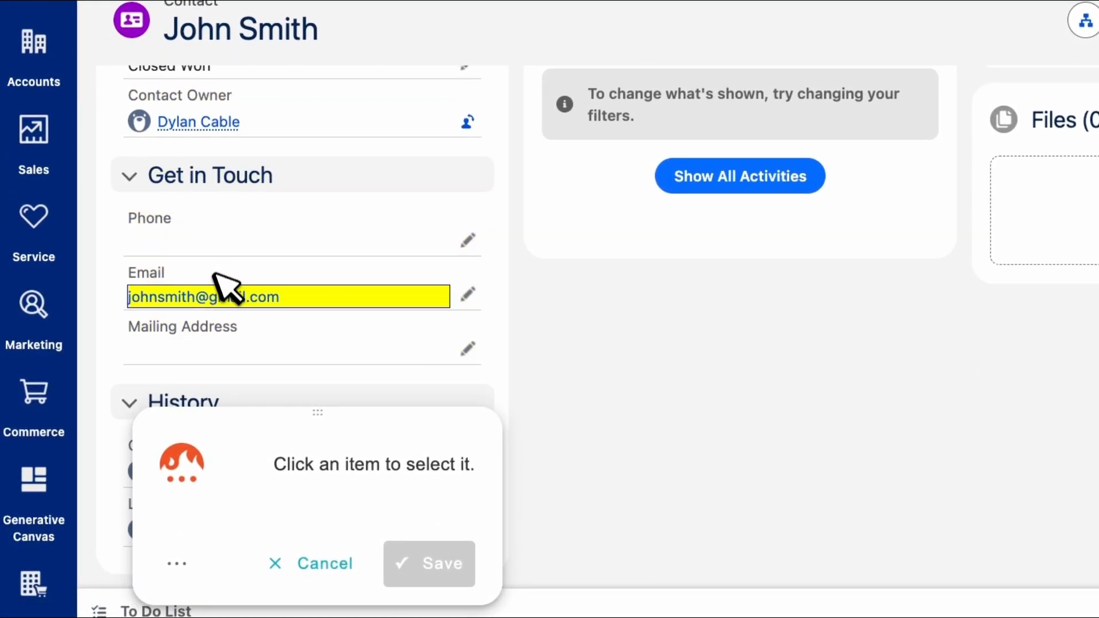
pyautogui.click(276, 296)
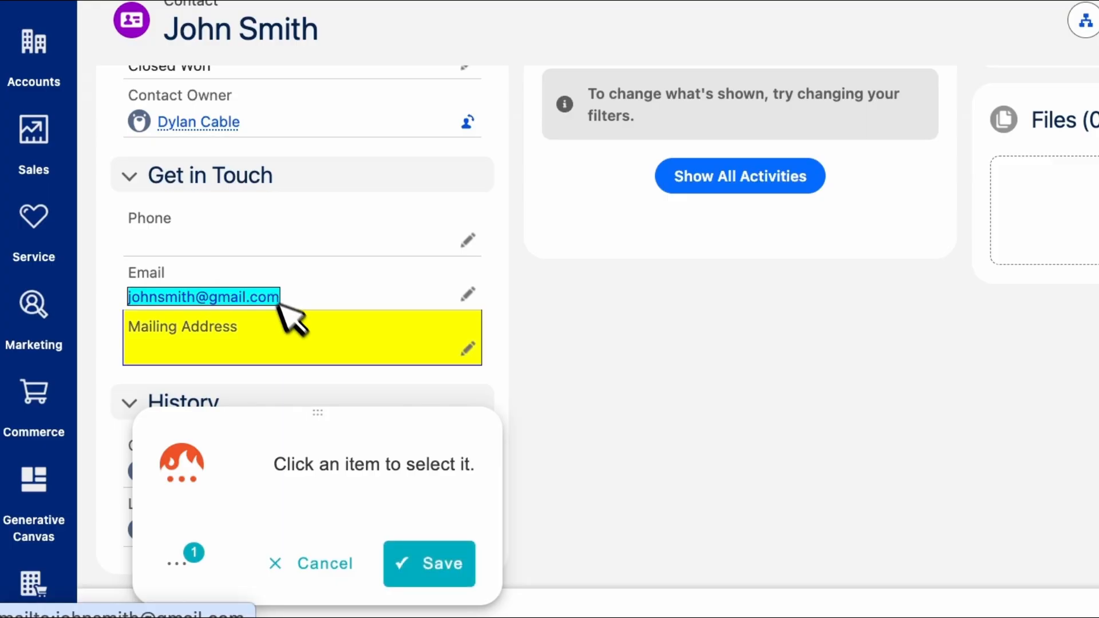
pyautogui.click(435, 561)
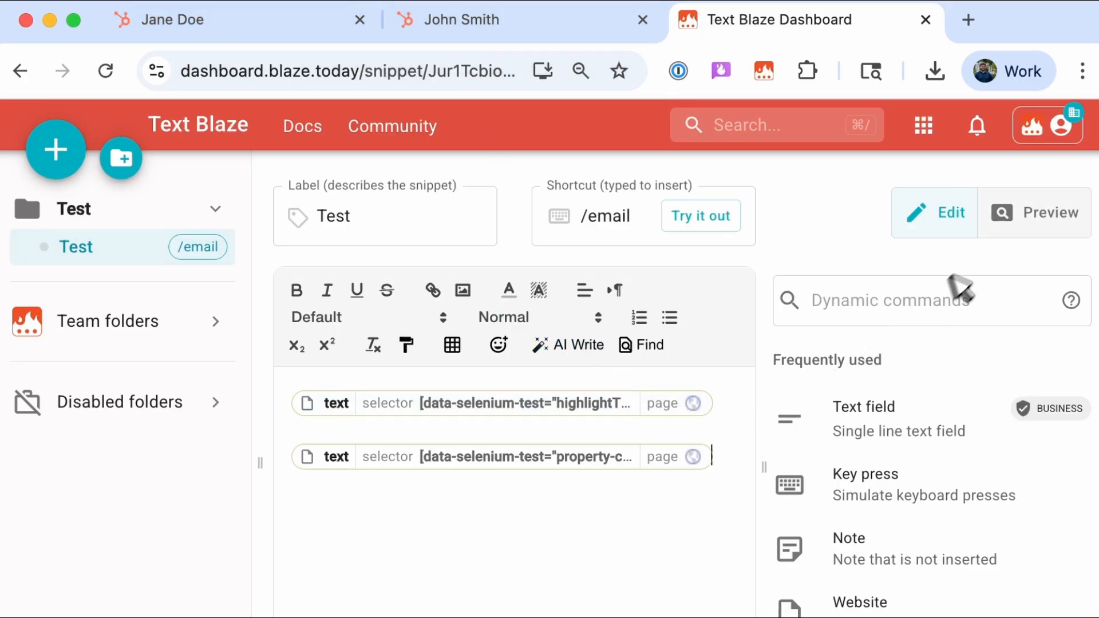
# Preview the /email snippet and switch its site source tab between the Jane Doe and John Smith pages.
pyautogui.click(1010, 218)
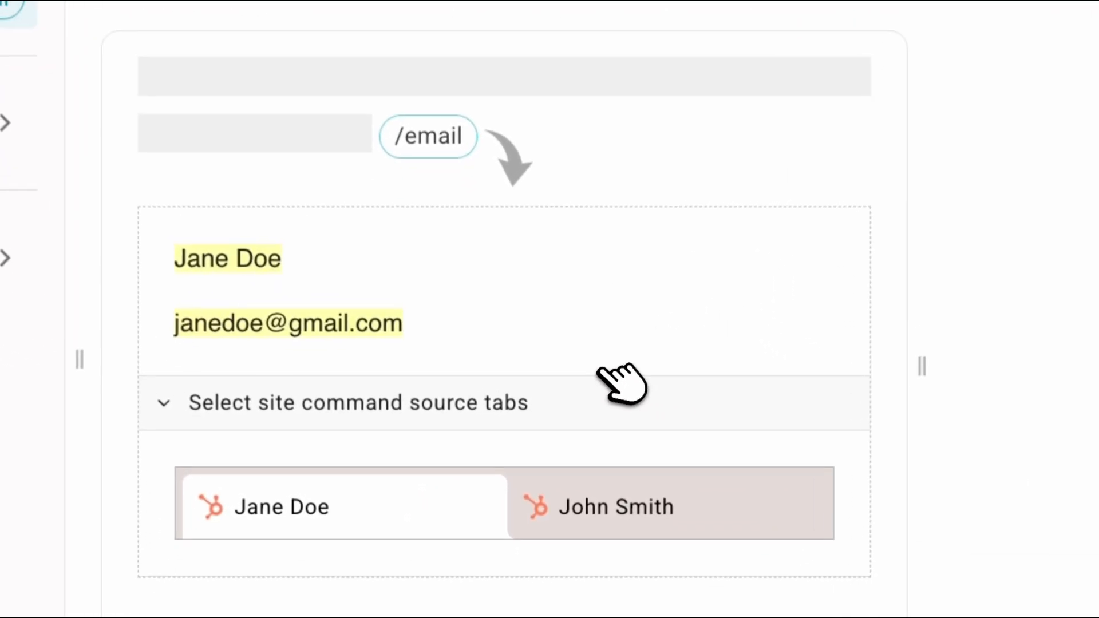
pyautogui.click(581, 487)
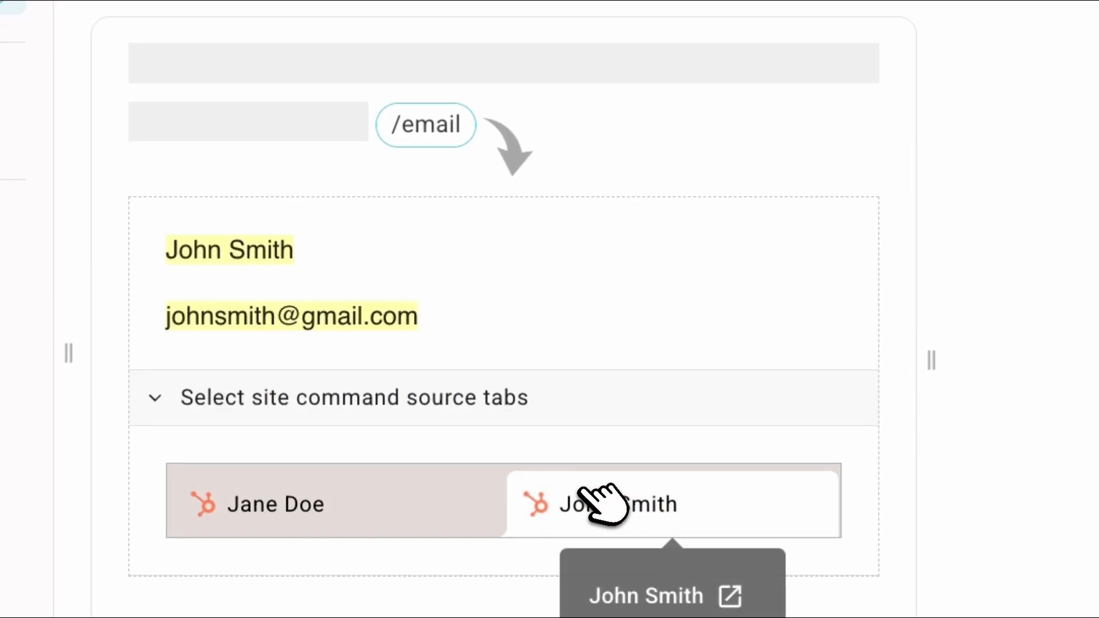
pyautogui.click(450, 503)
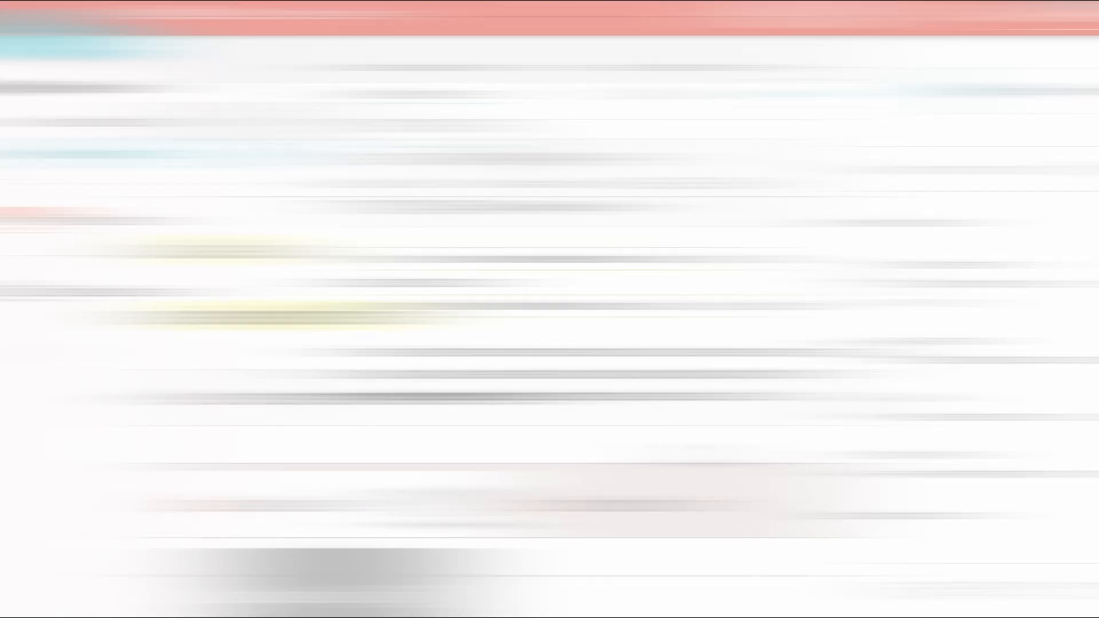
# Review the Website and tab commands in the /2do snippet that read the contact's email and account name.
pyautogui.click(650, 263)
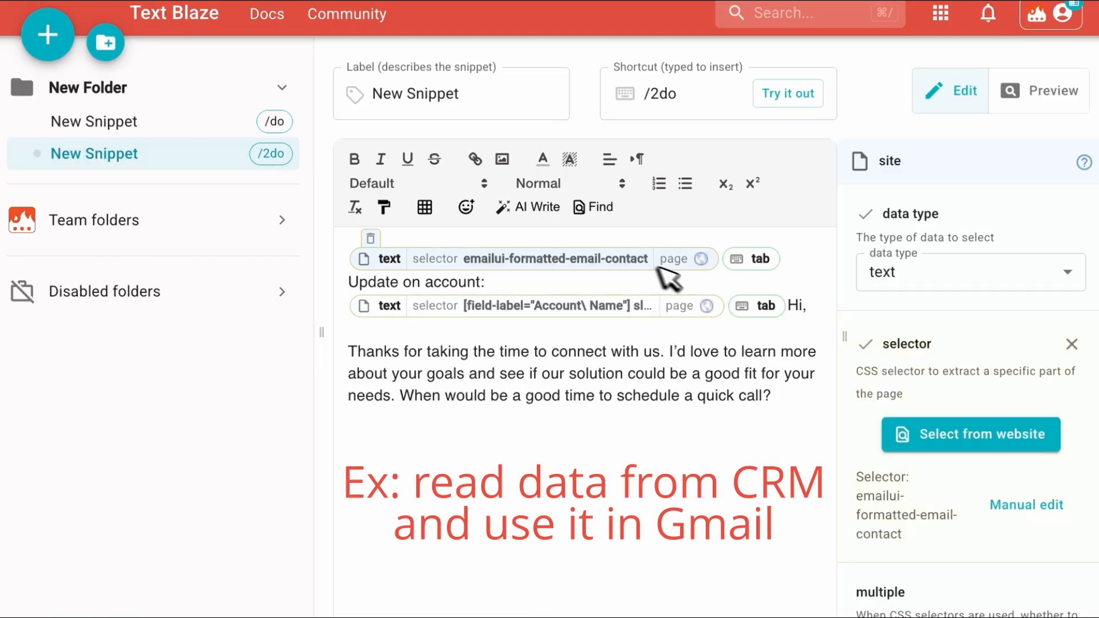
pyautogui.click(756, 262)
pyautogui.click(635, 306)
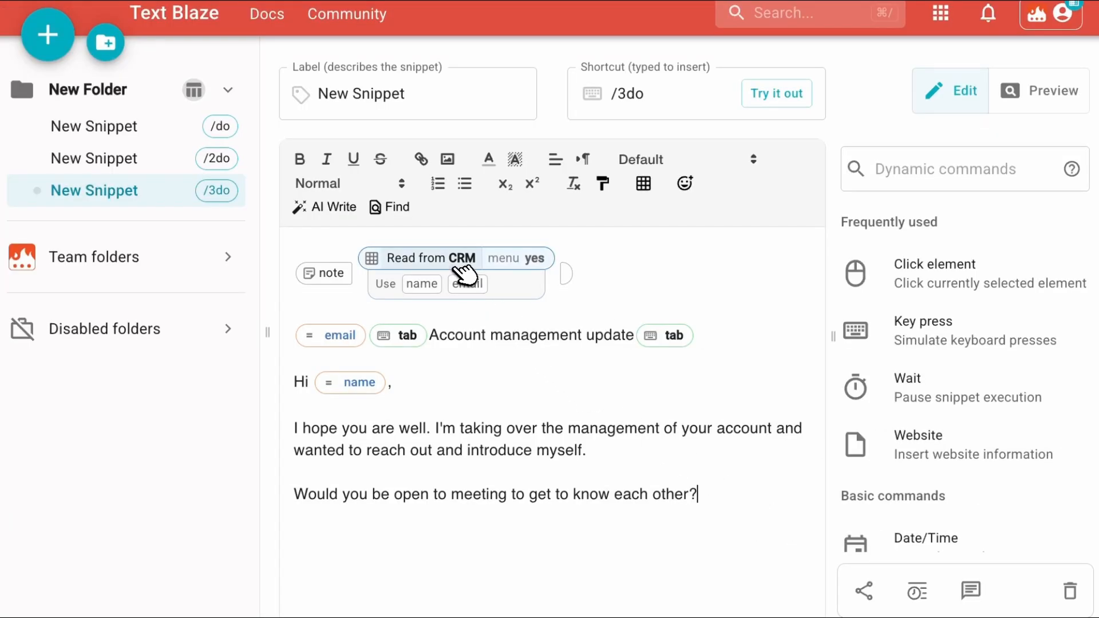
# Inspect the /3do snippet's Read from CRM command fields and its email formula.
pyautogui.click(394, 264)
pyautogui.scroll(-6, 1012, 332)
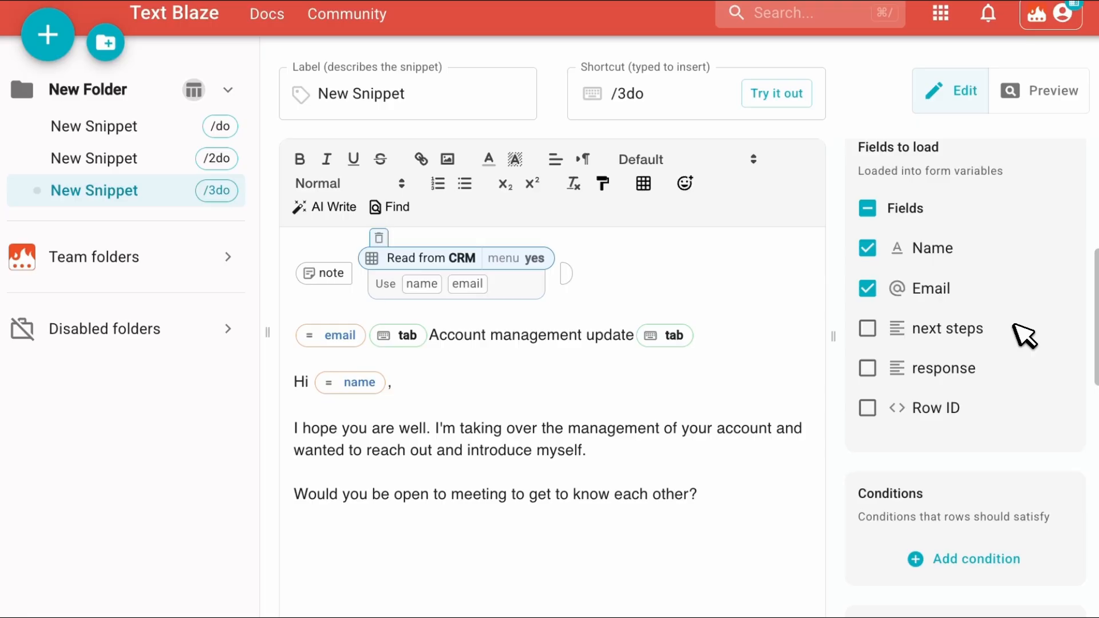
pyautogui.click(355, 336)
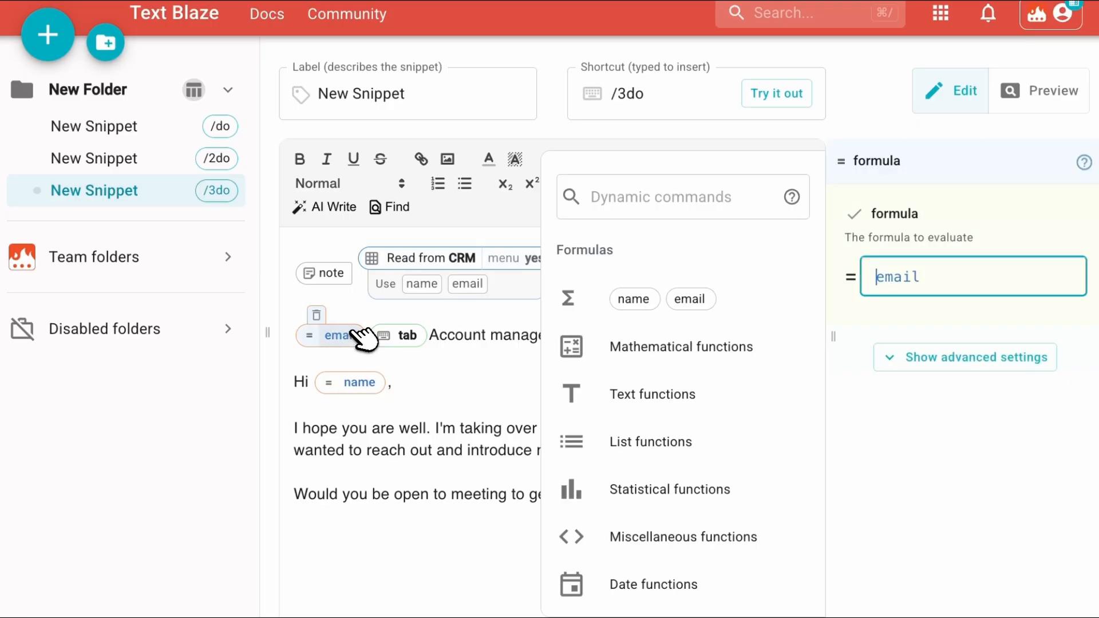
pyautogui.click(393, 338)
pyautogui.moveTo(393, 338); pyautogui.dragTo(669, 348)
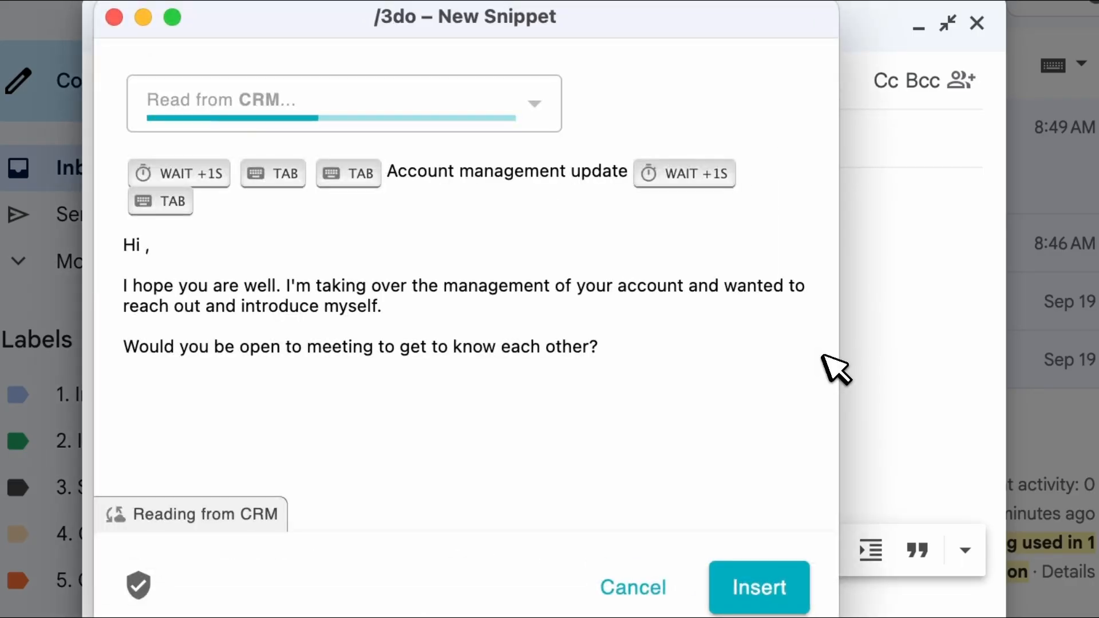
# Run the /3do snippet in a Gmail draft, choose Jane Doe from the CRM list, and insert it.
pyautogui.click(547, 109)
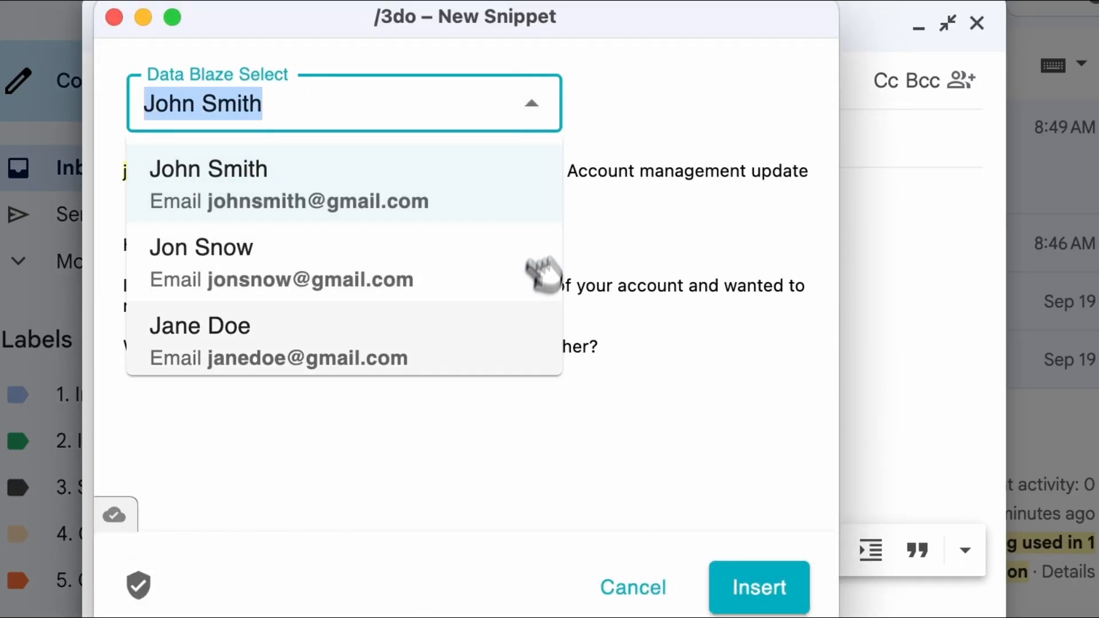
pyautogui.click(523, 327)
pyautogui.click(764, 575)
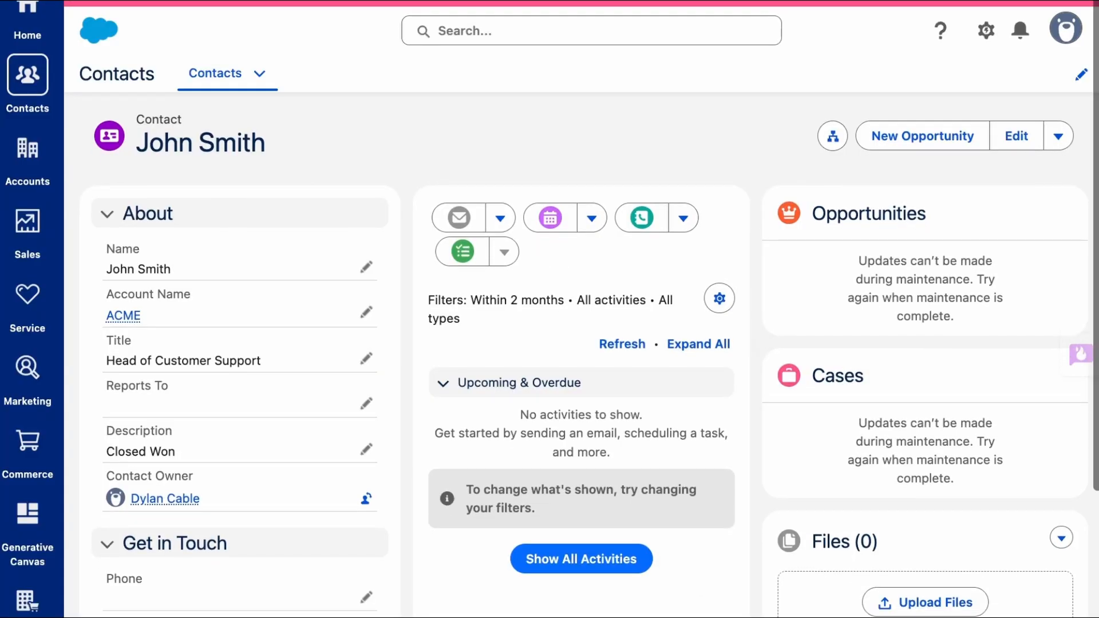
# Open the AI Blaze sidebar on the John Smith Salesforce contact and run the Summarize saved prompt.
pyautogui.scroll(-2, 762, 348)
pyautogui.click(1066, 358)
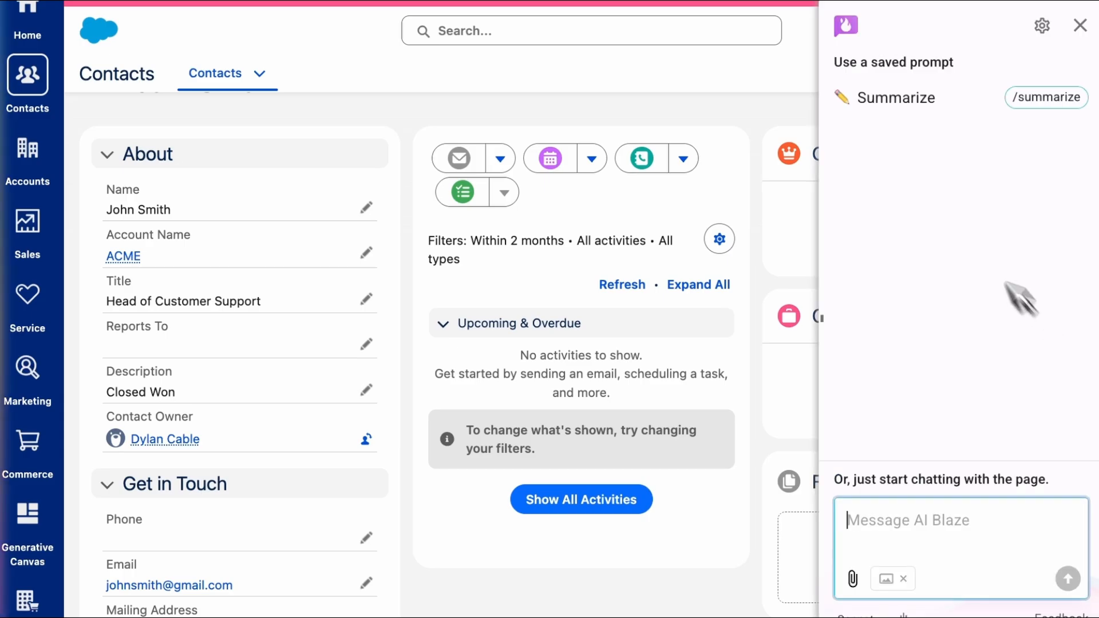
pyautogui.click(892, 93)
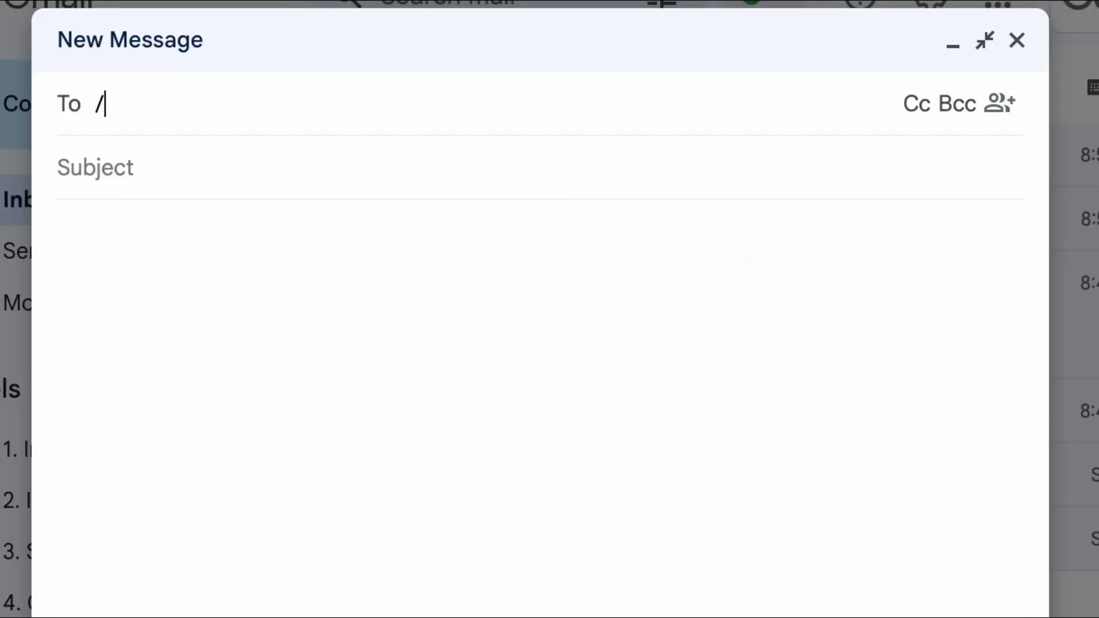
pyautogui.write('4d')
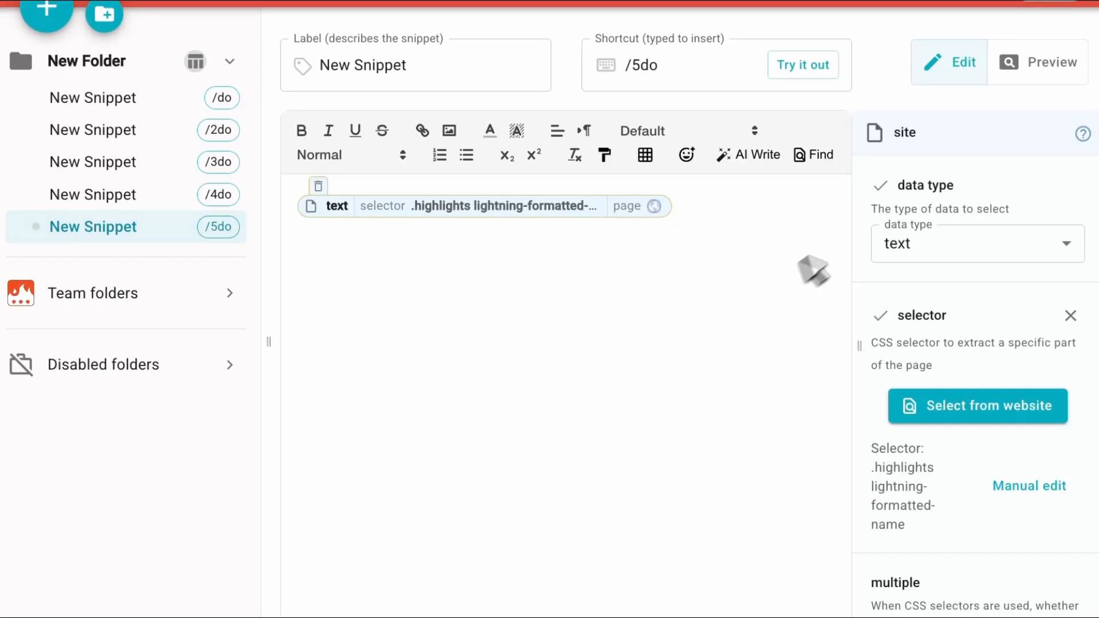
# Preview the /5do snippet's output and return to editing it.
pyautogui.click(1010, 71)
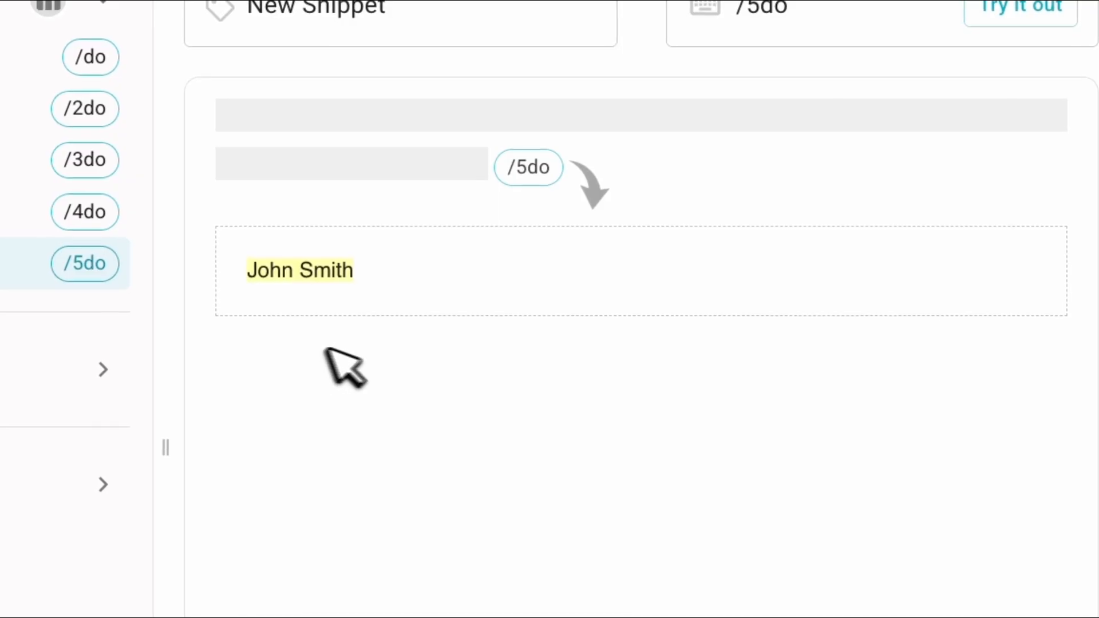
pyautogui.click(952, 67)
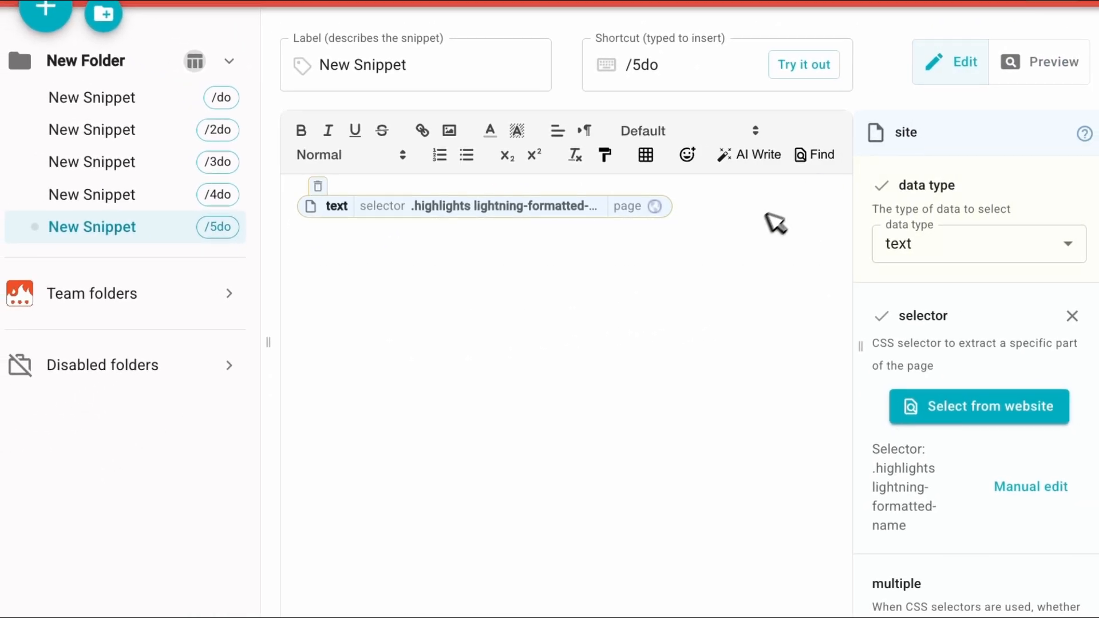
# Replace the /5do content with a Formula using split on the extracted name text, separator " ", taking item [1].
pyautogui.click(753, 222)
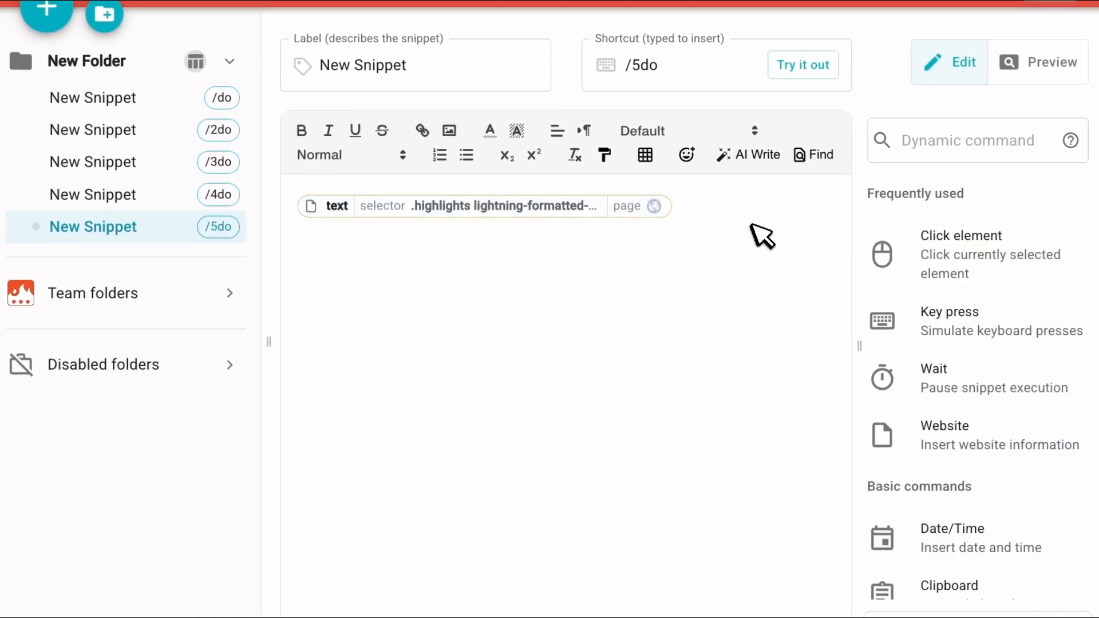
pyautogui.hotkey('ctrl', 'a')
pyautogui.press('BackSpace')
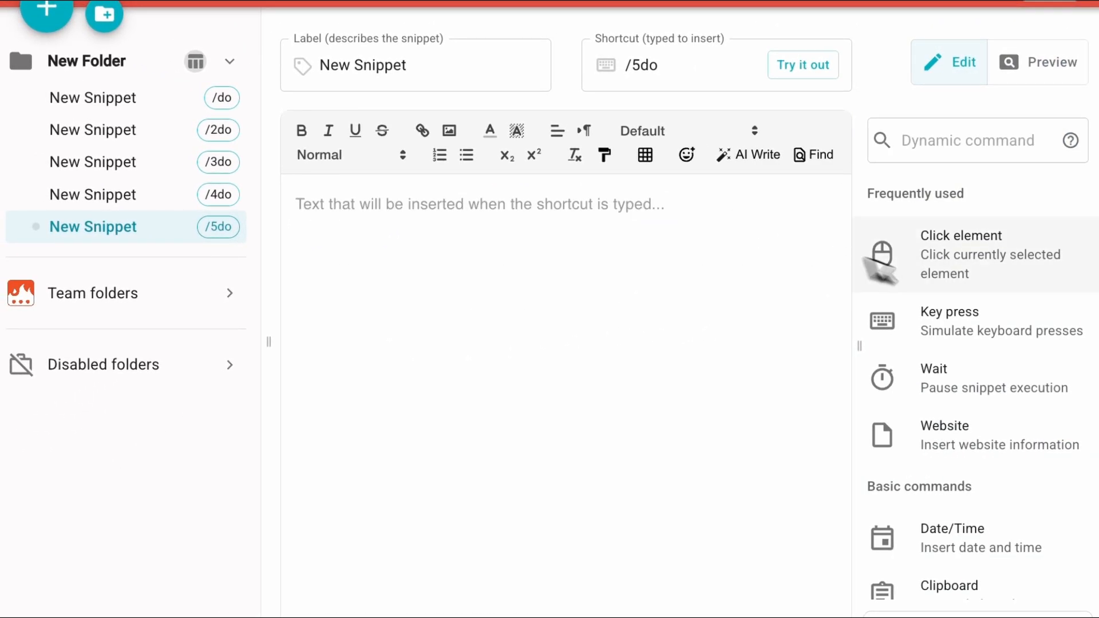
pyautogui.scroll(-15, 971, 297)
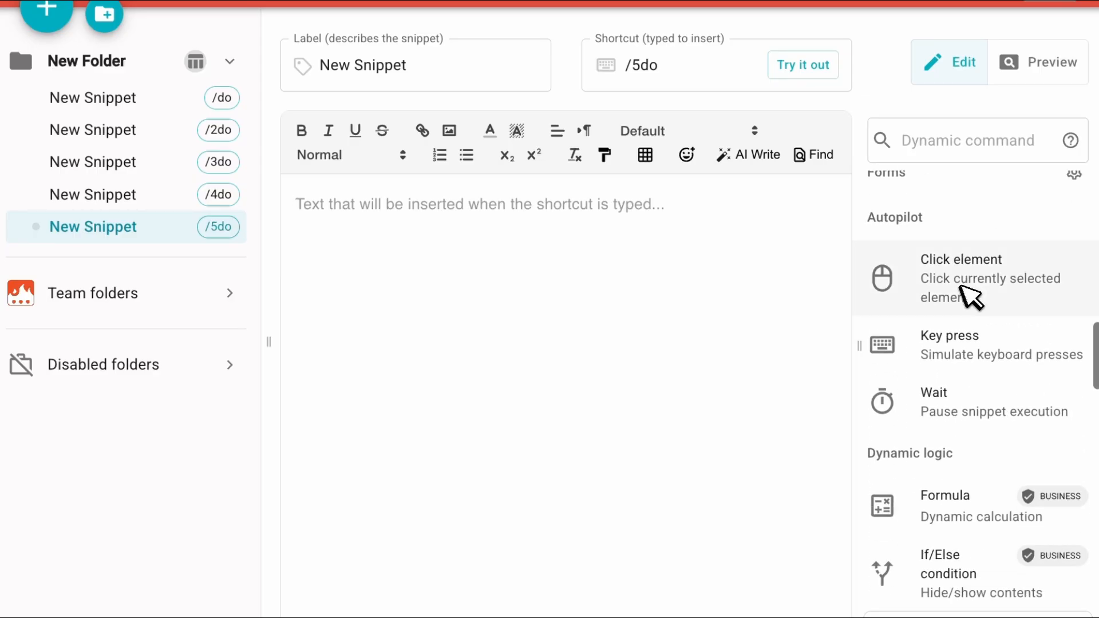
pyautogui.click(965, 323)
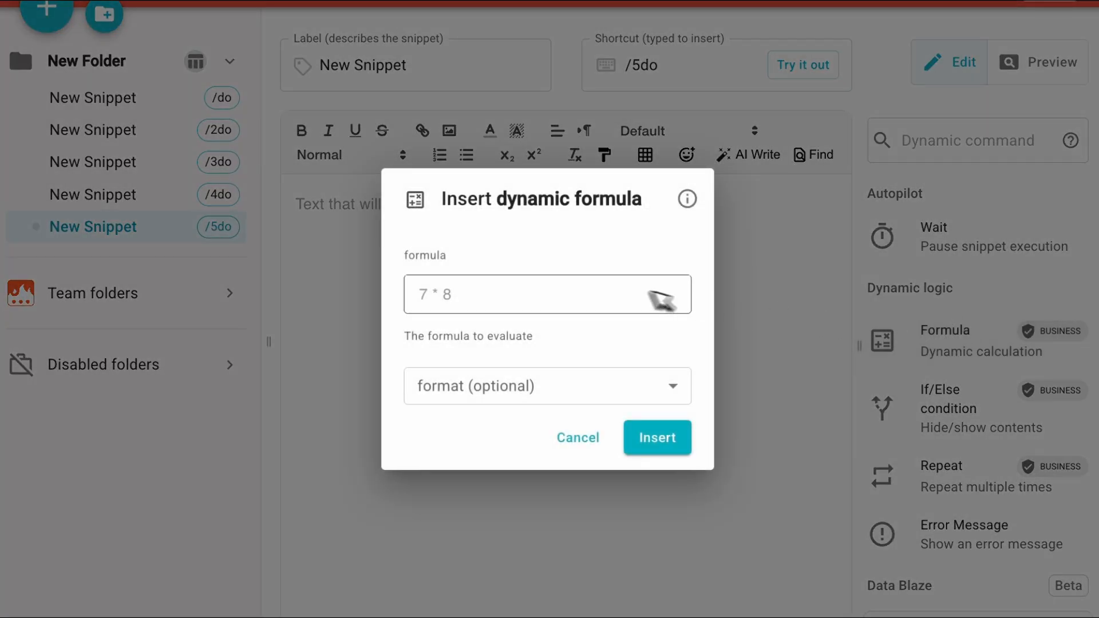
pyautogui.click(618, 295)
pyautogui.click(785, 354)
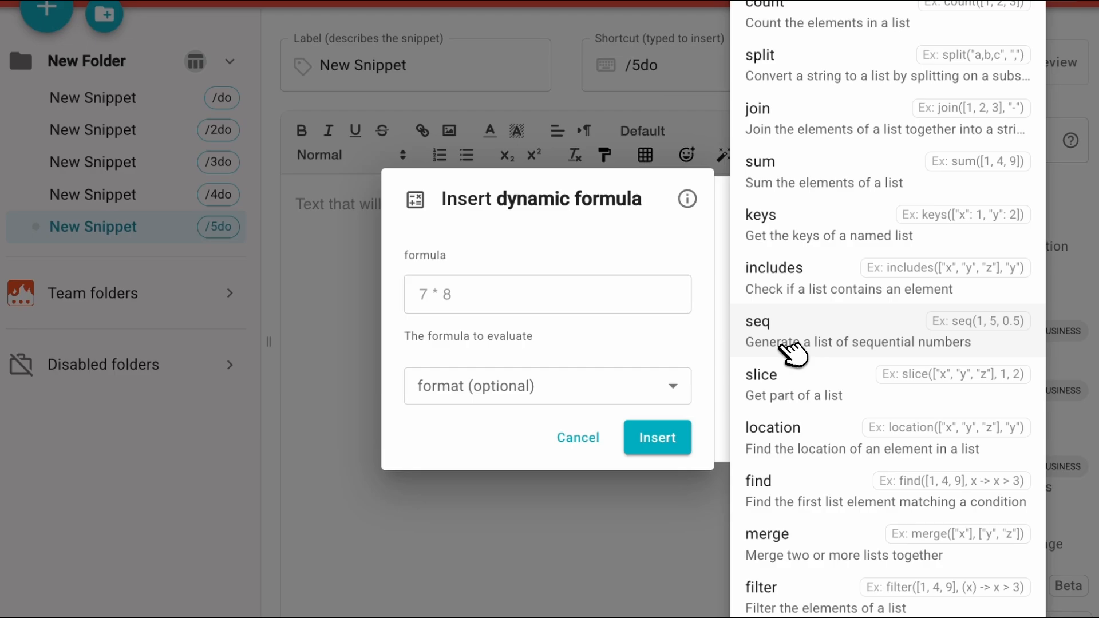
pyautogui.click(801, 72)
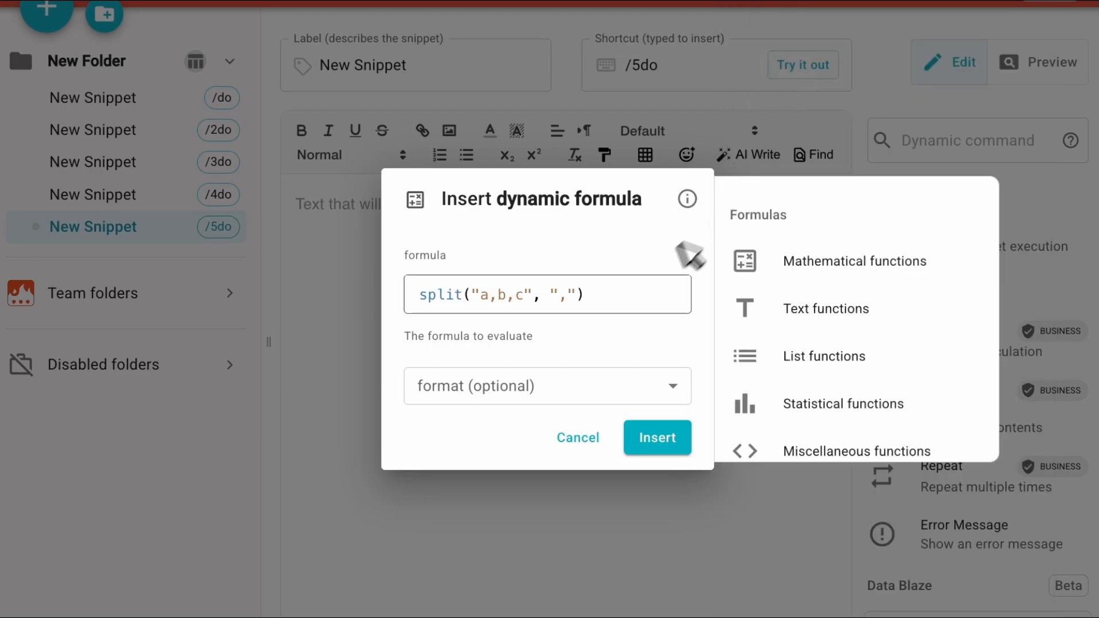
pyautogui.moveTo(522, 299); pyautogui.dragTo(478, 300)
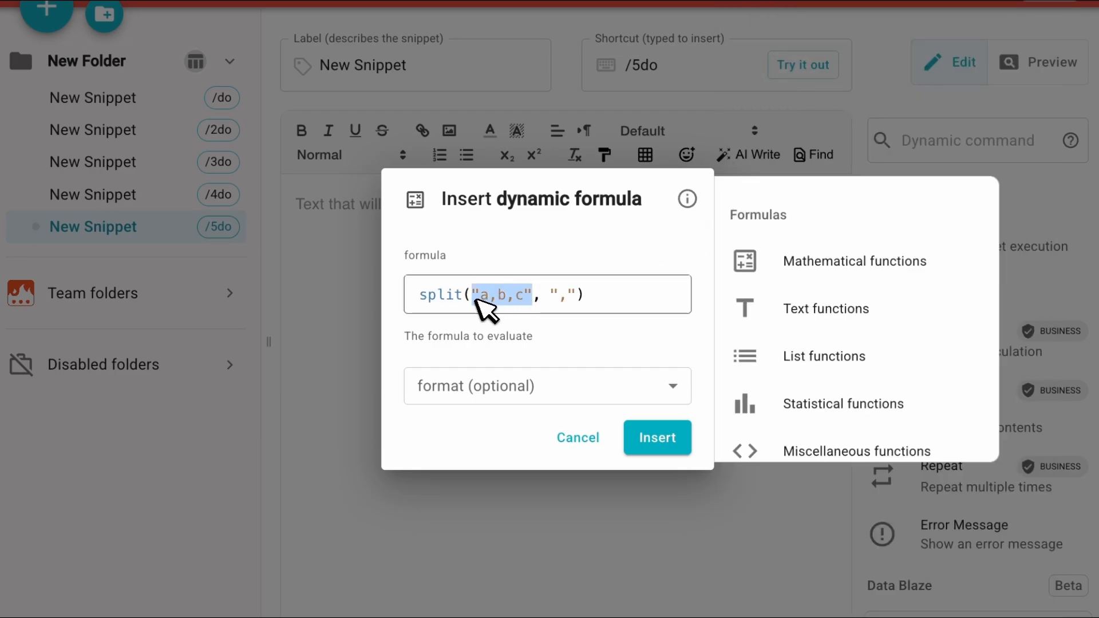
pyautogui.hotkey('ctrl', 'v')
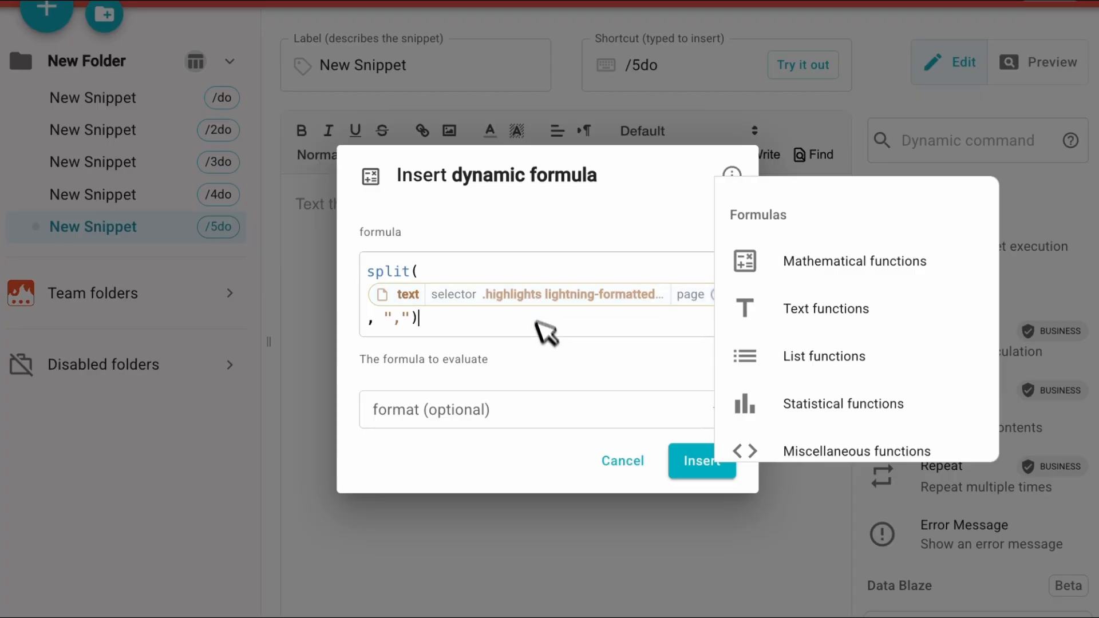
pyautogui.click(526, 318)
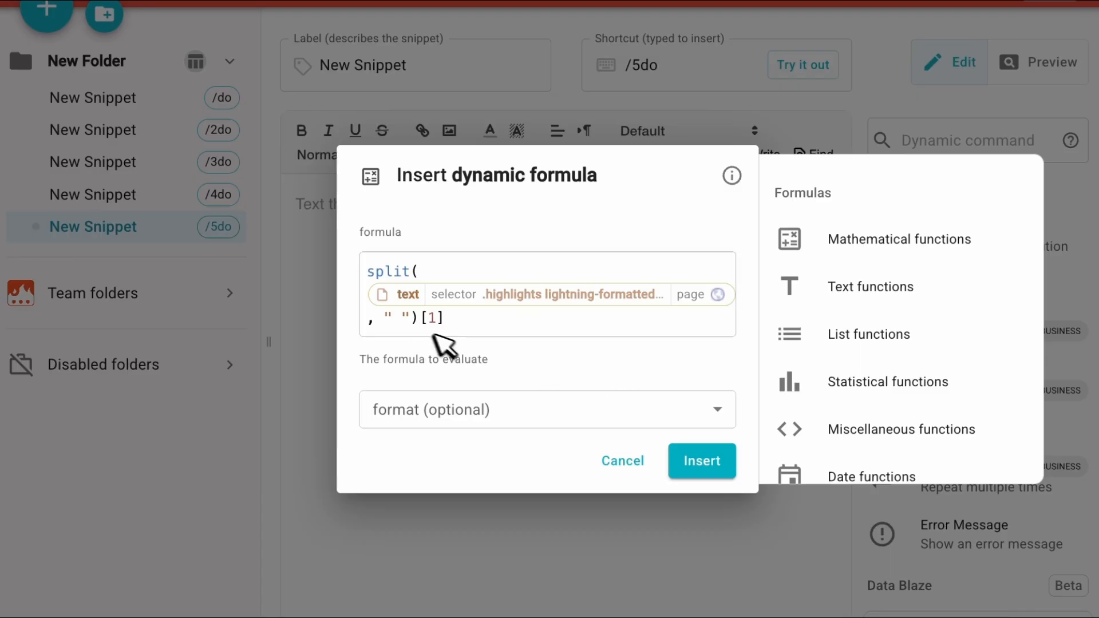
pyautogui.click(696, 458)
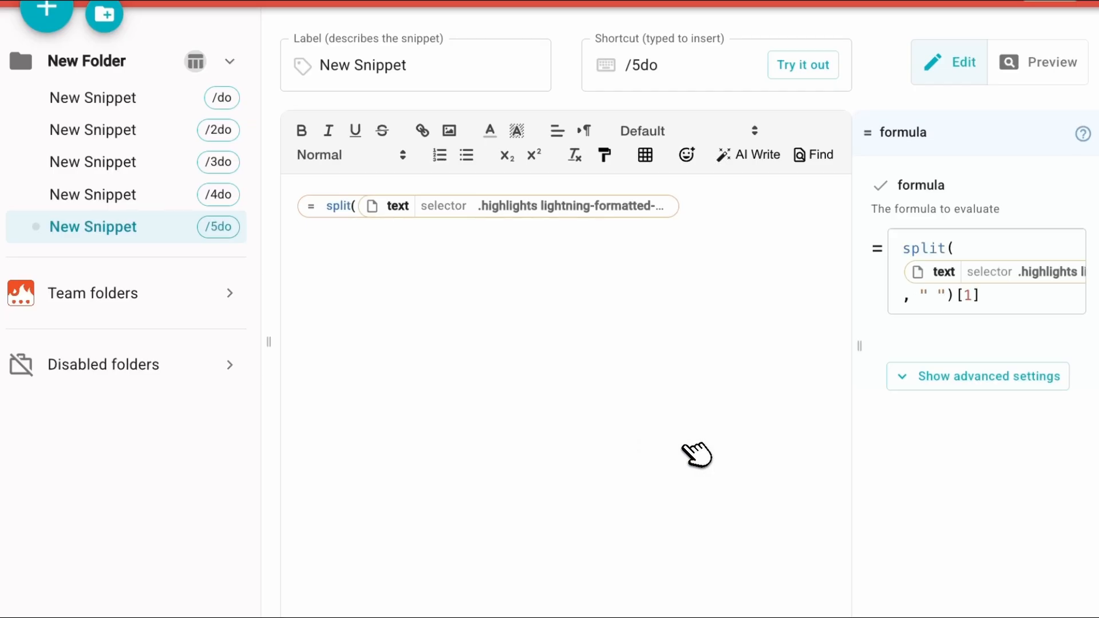
# Preview the /5do snippet's first-name output and go back to editing.
pyautogui.click(1030, 62)
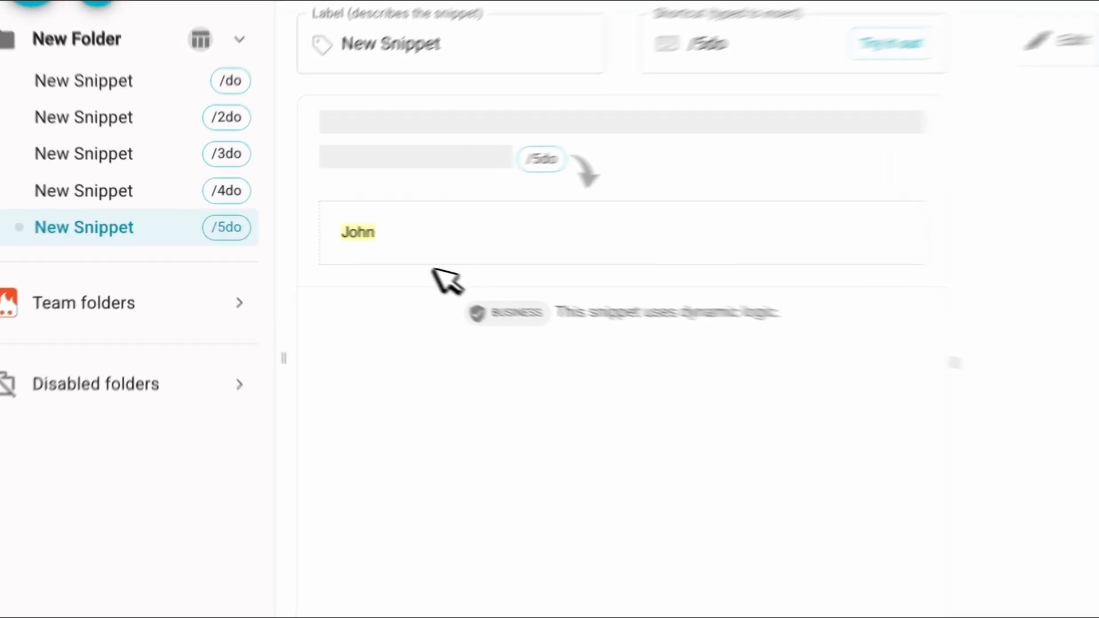
pyautogui.click(1065, 41)
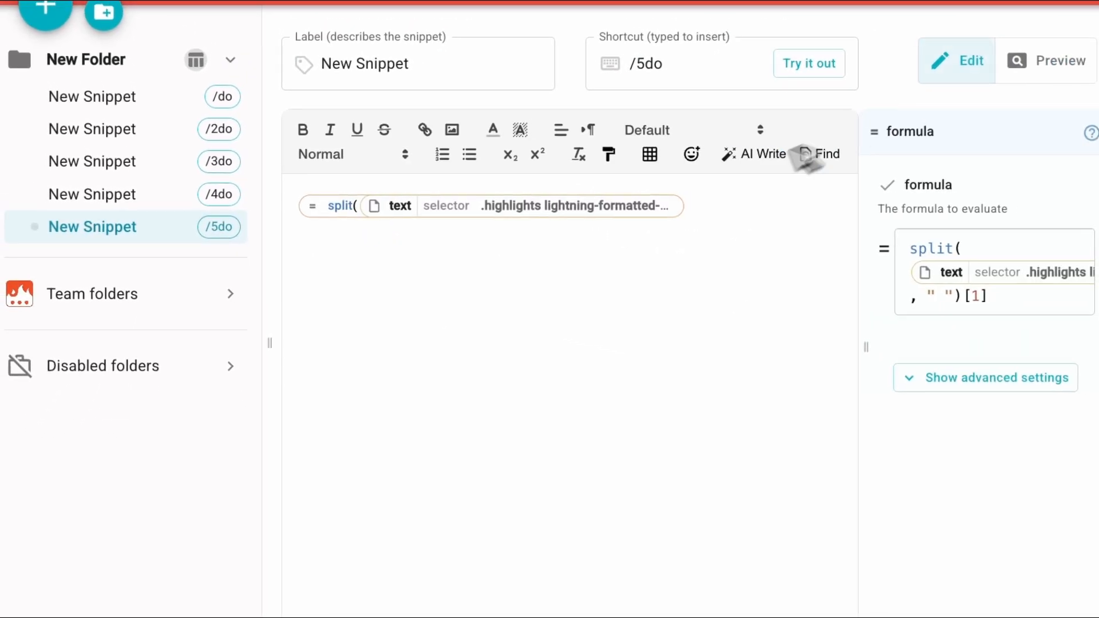
# Duplicate the split formula onto a new line below the first one.
pyautogui.click(706, 206)
pyautogui.press('super+a')
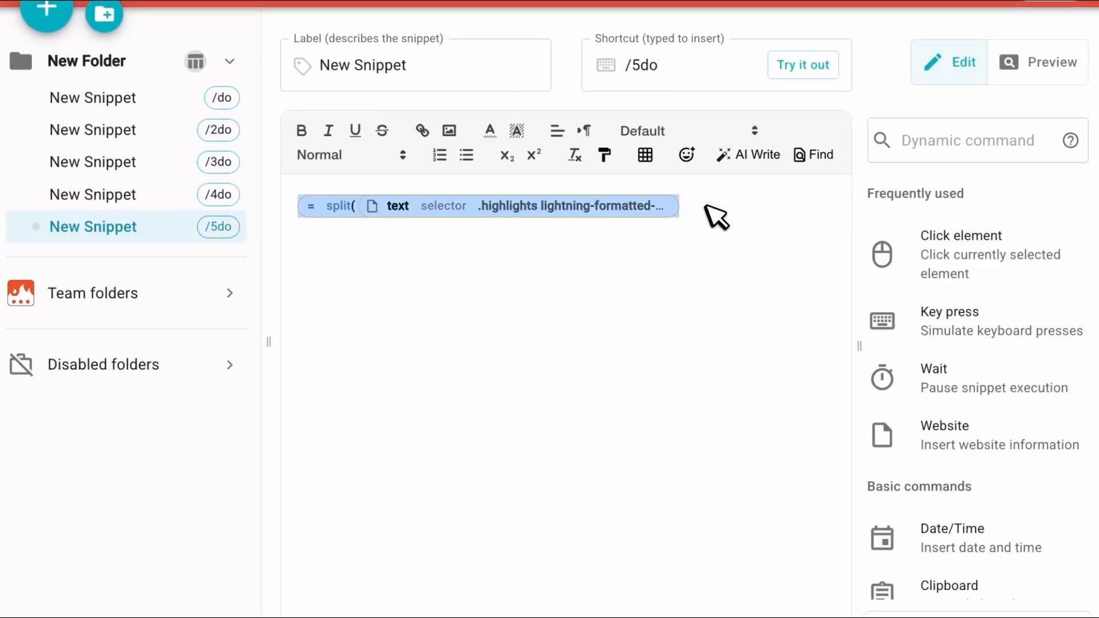
pyautogui.hotkey('ctrl', 'c')
pyautogui.press('Right')
pyautogui.press('Return')
pyautogui.hotkey('ctrl', 'v')
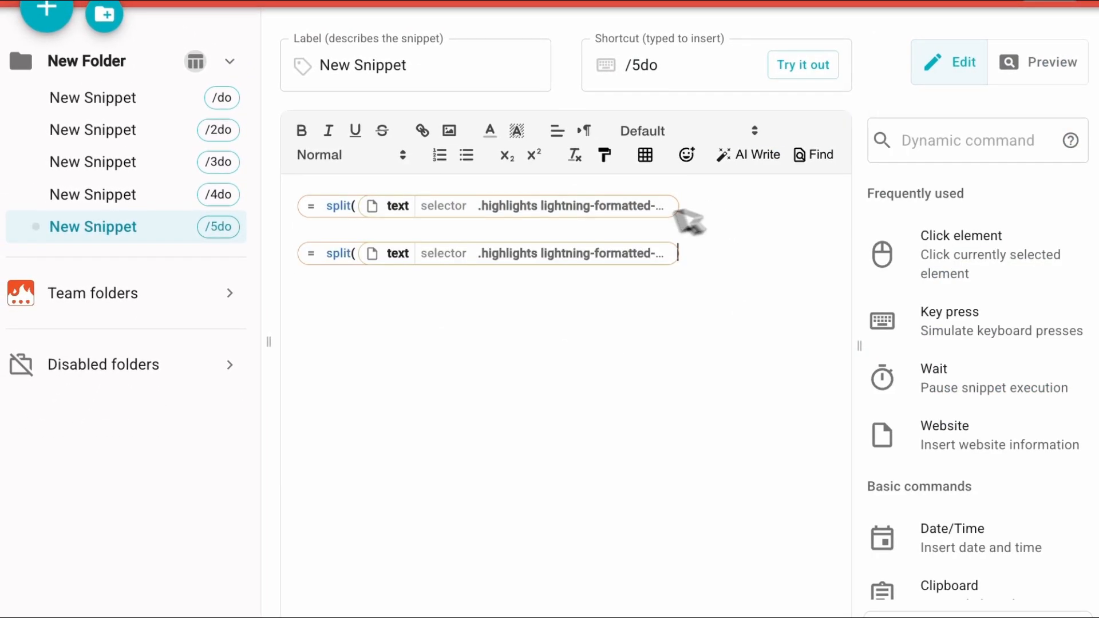
# Change the second formula's index to [2] to return the last name, and preview it.
pyautogui.click(343, 254)
pyautogui.press('BackSpace')
pyautogui.write('2')
pyautogui.click(1010, 77)
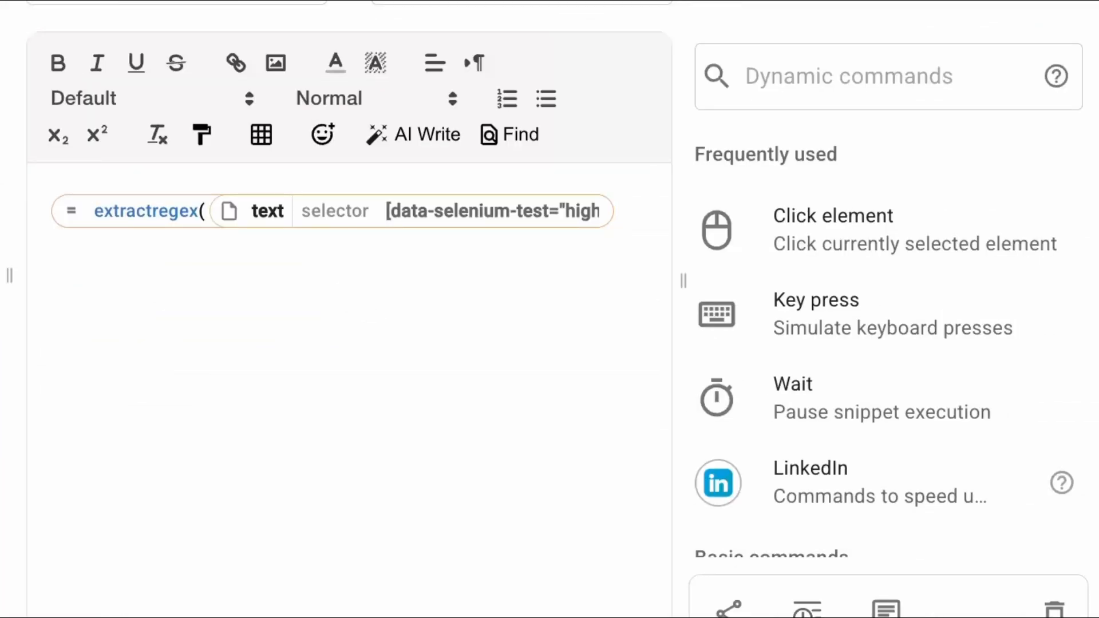
# Open the extractregex formula in the other snippet and inspect its regular expression.
pyautogui.click(134, 220)
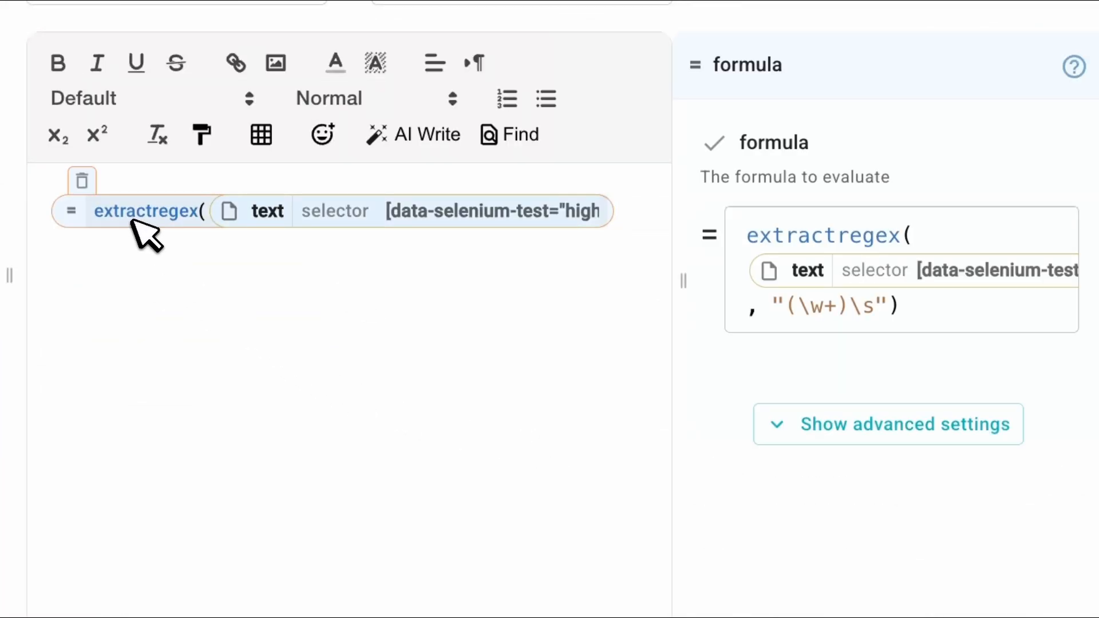
pyautogui.hscroll(2, 994, 333)
pyautogui.hscroll(3, 995, 333)
pyautogui.hscroll(-3, 995, 333)
pyautogui.hscroll(-1, 901, 277)
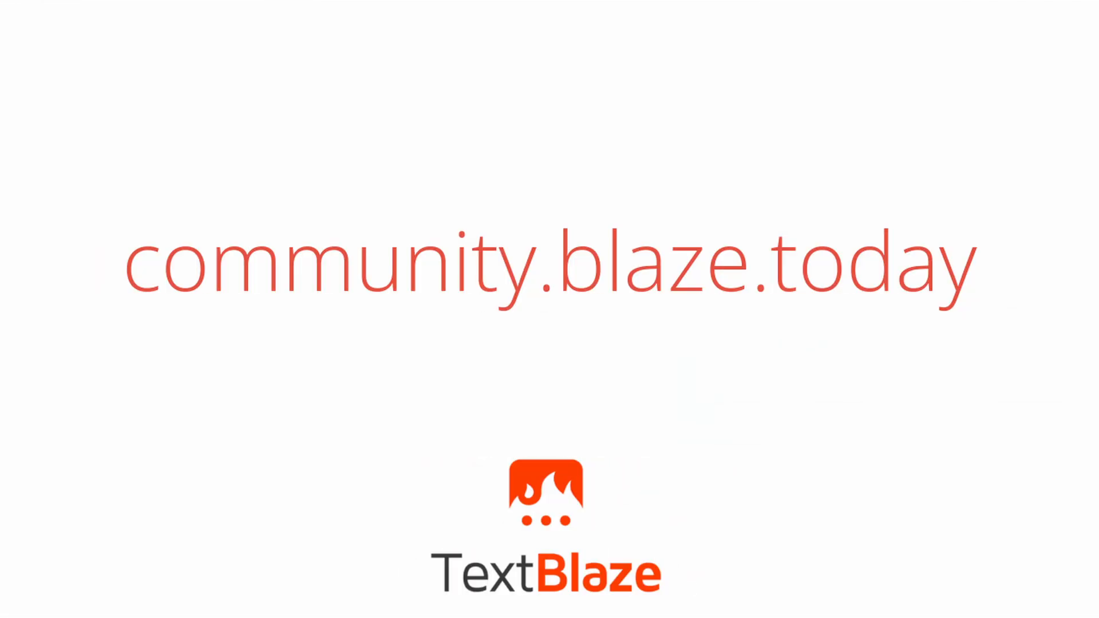